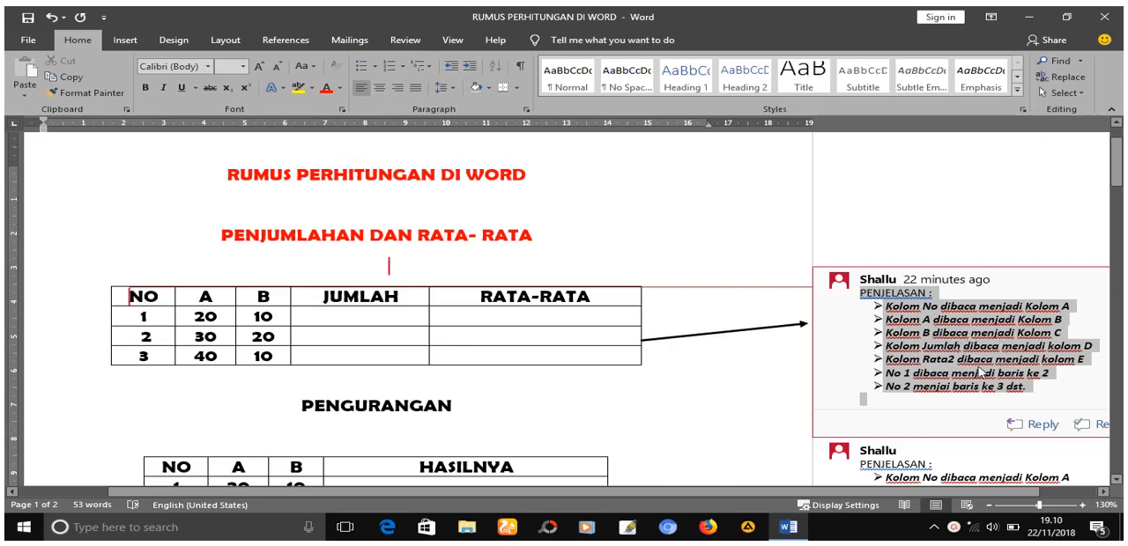
- Color the A and B values in row NO 1 of the first table red
click(764, 357)
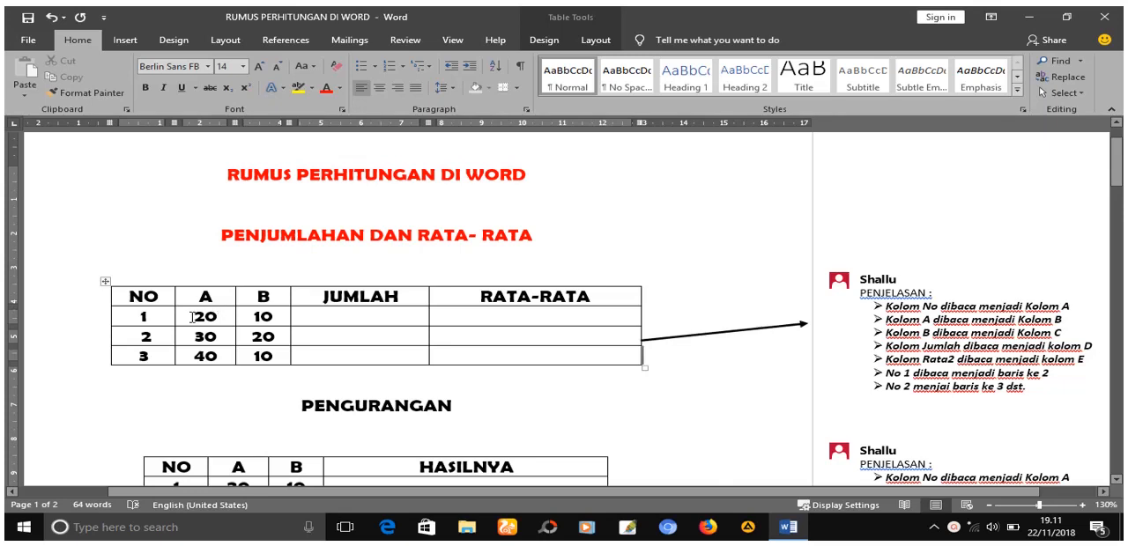
drag(192, 318, 273, 317)
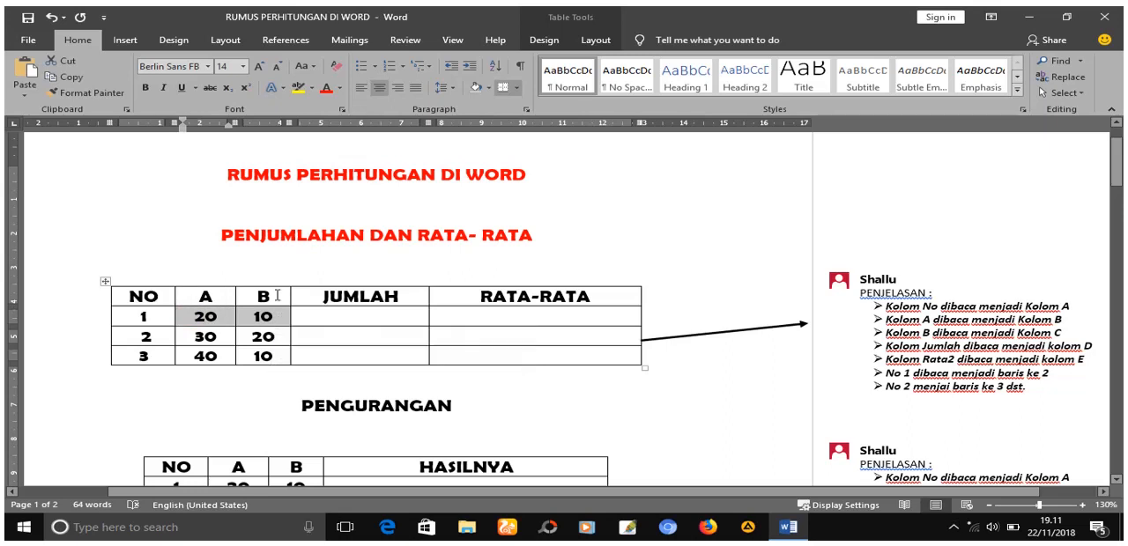
click(349, 317)
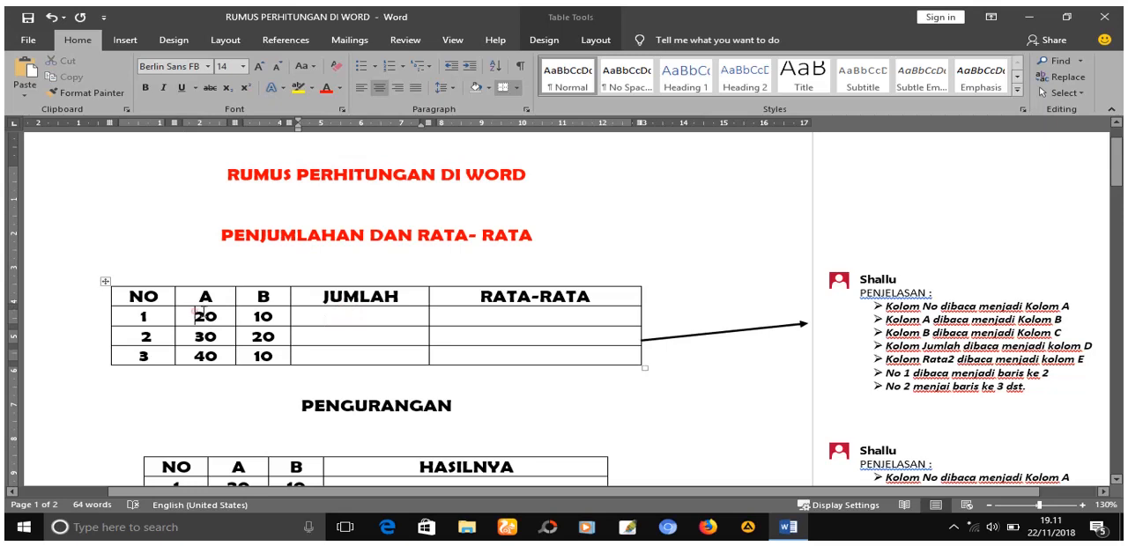
drag(197, 312, 264, 316)
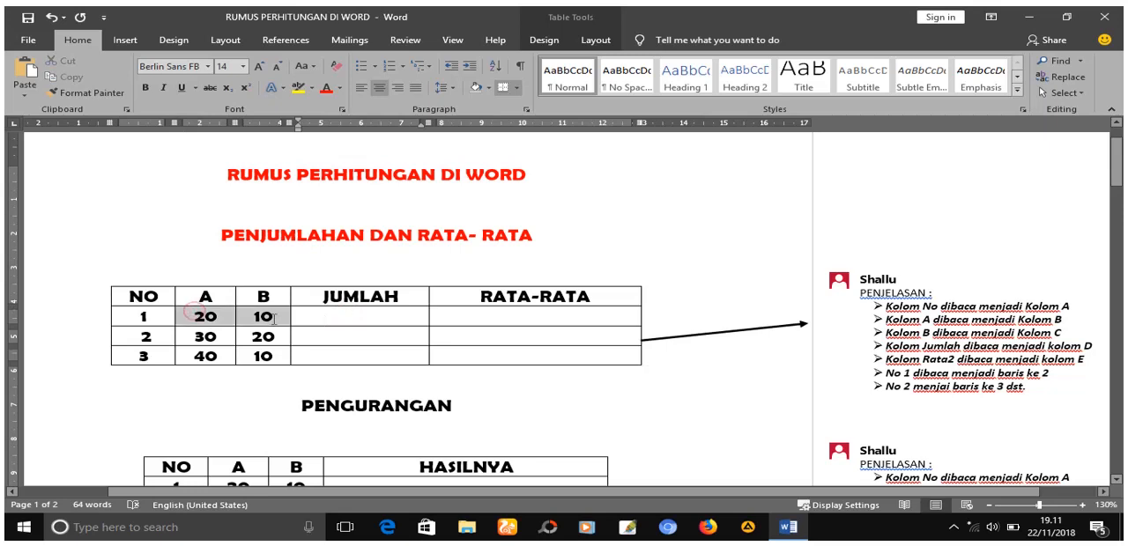
click(328, 89)
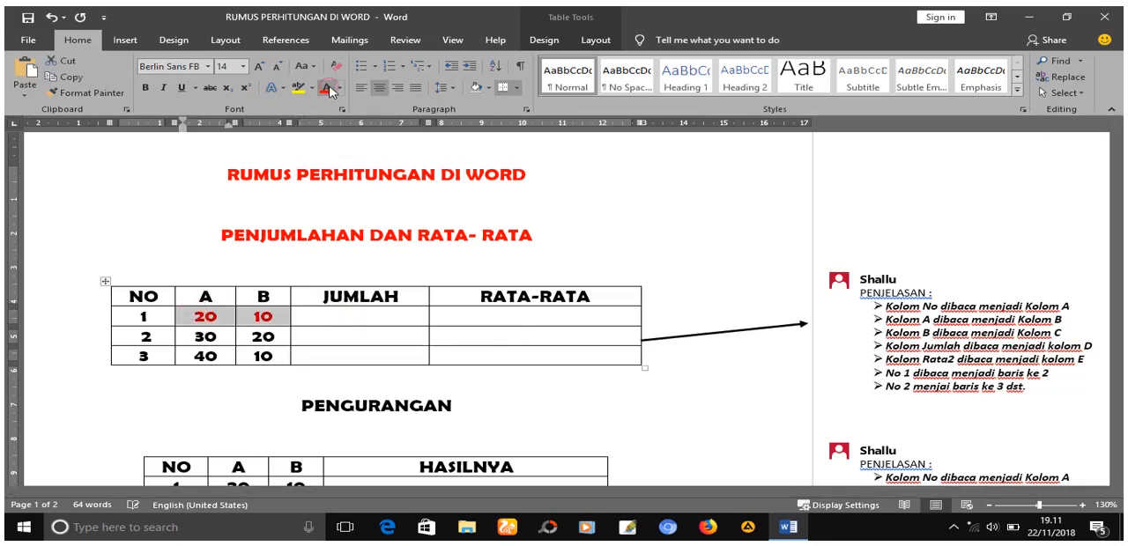
- Insert the formula =SUM(B2:C2) in the JUMLAH cell of row NO 1
click(321, 321)
text(=)
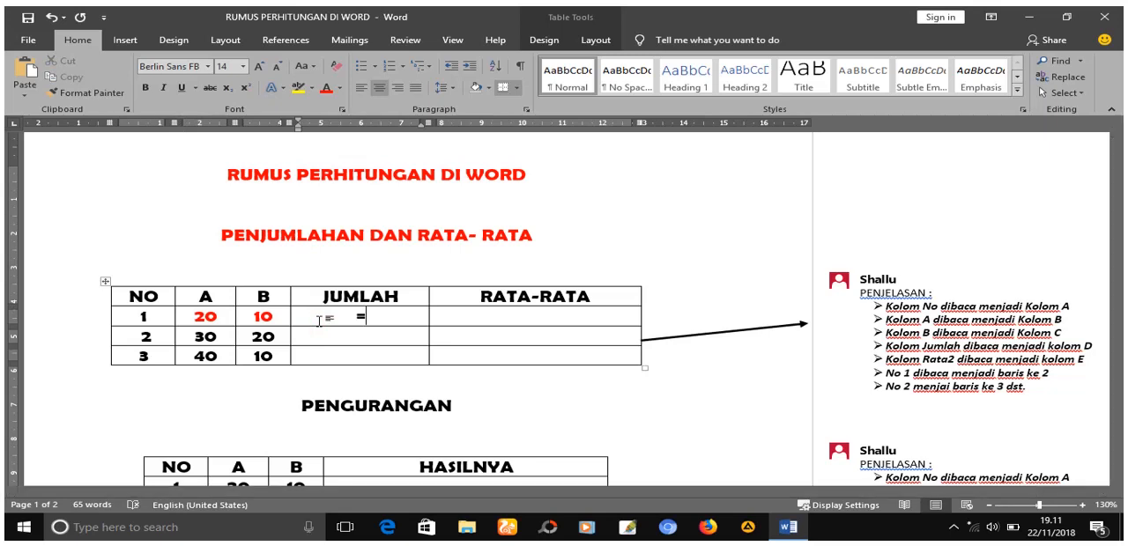
key(BackSpace)
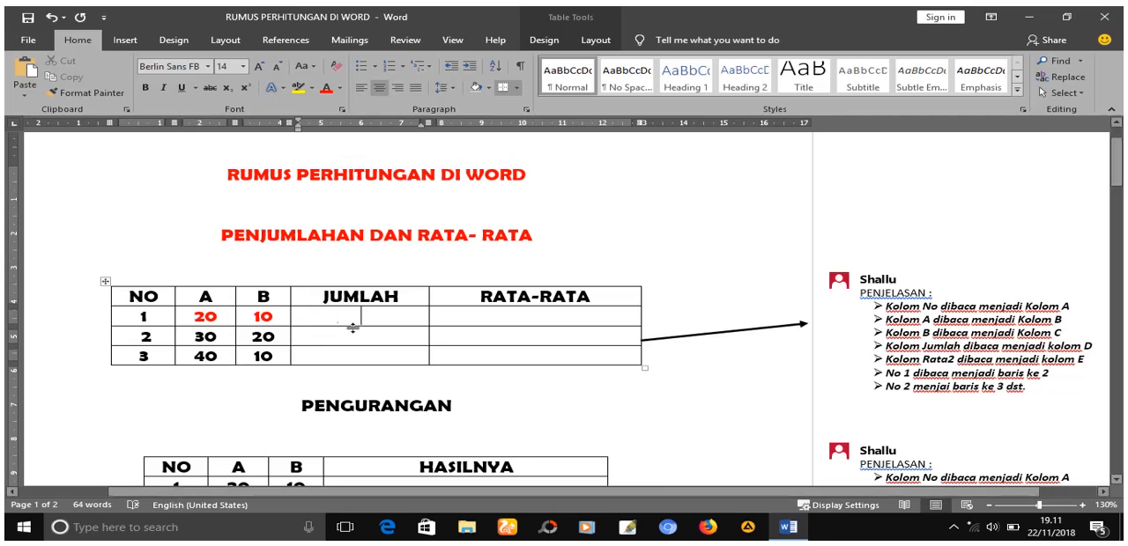
click(589, 44)
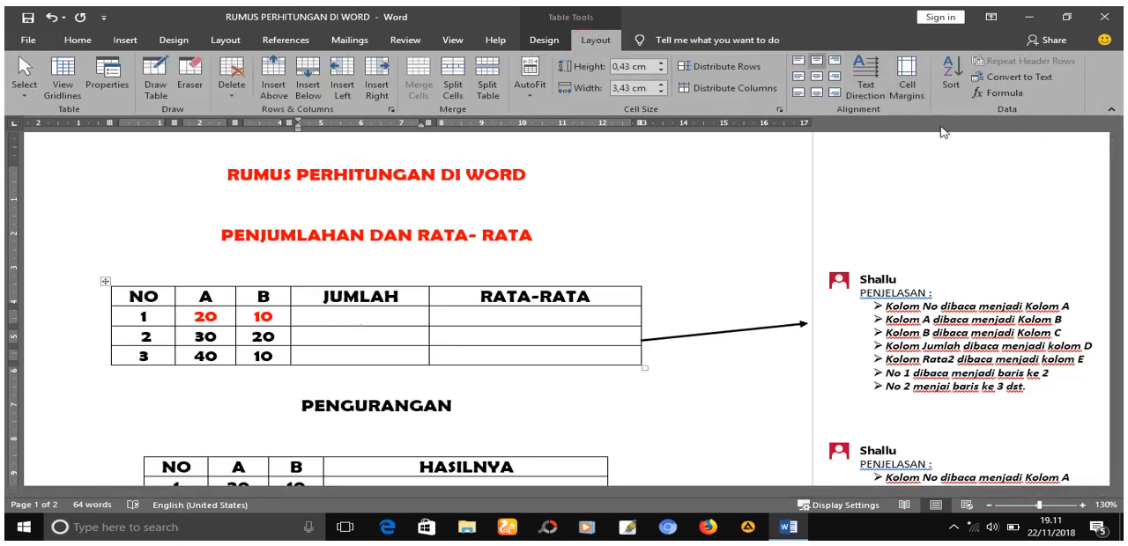
click(990, 93)
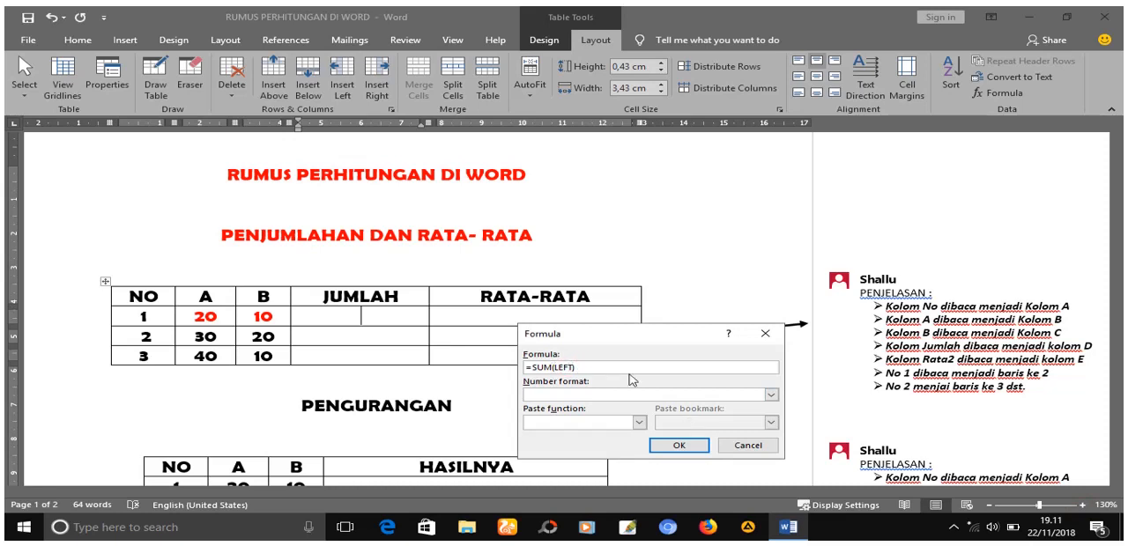
key(BackSpace)
text(b)
key(BackSpace)
key(BackSpace)
key(BackSpace)
key(BackSpace)
click(629, 375)
text((B2:C2)
click(680, 445)
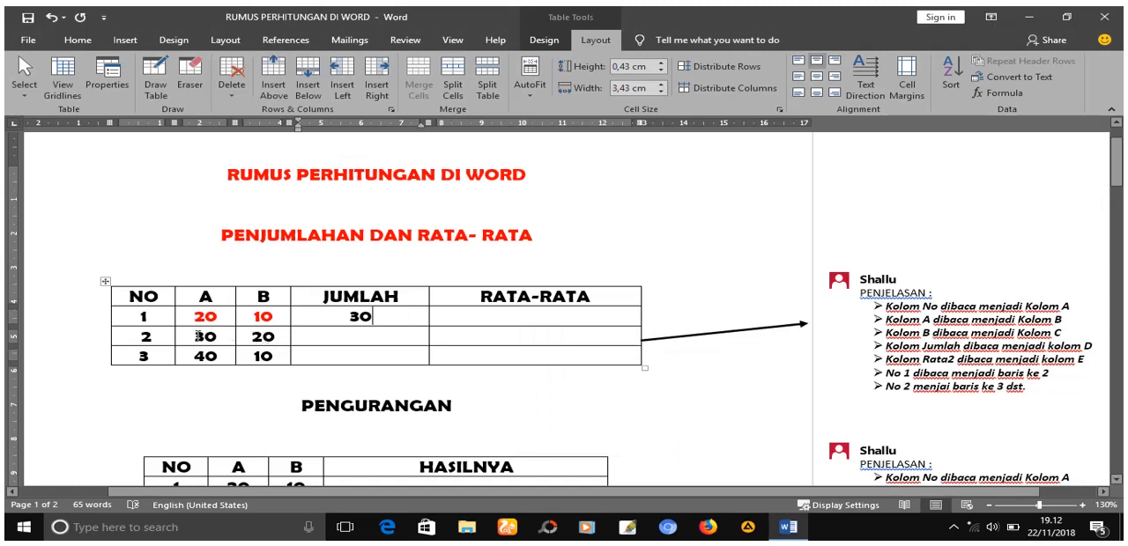
- Color the A and B values in row NO 2 of the first table red
drag(198, 336, 274, 341)
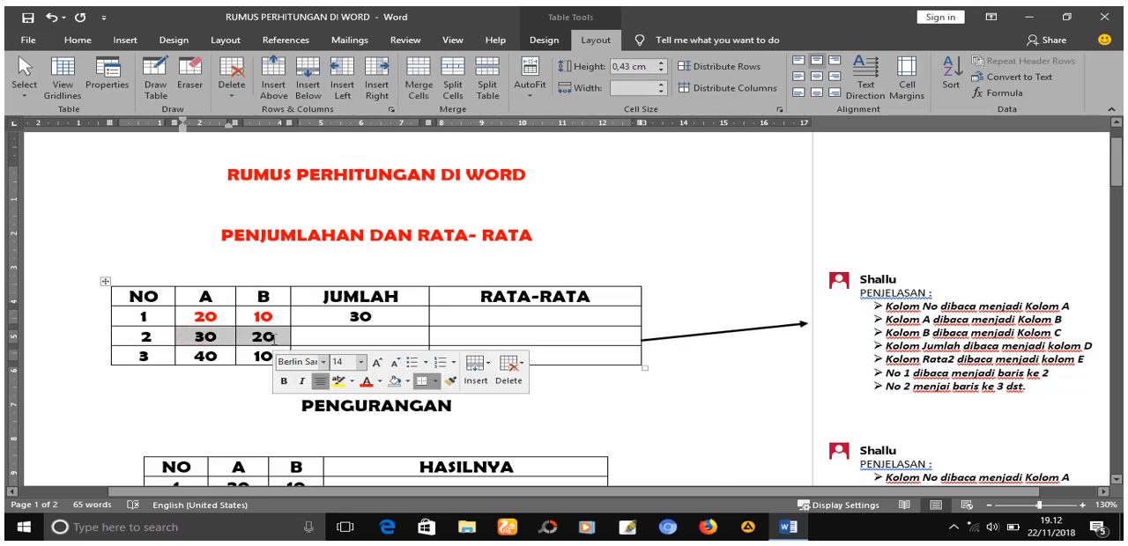
click(77, 41)
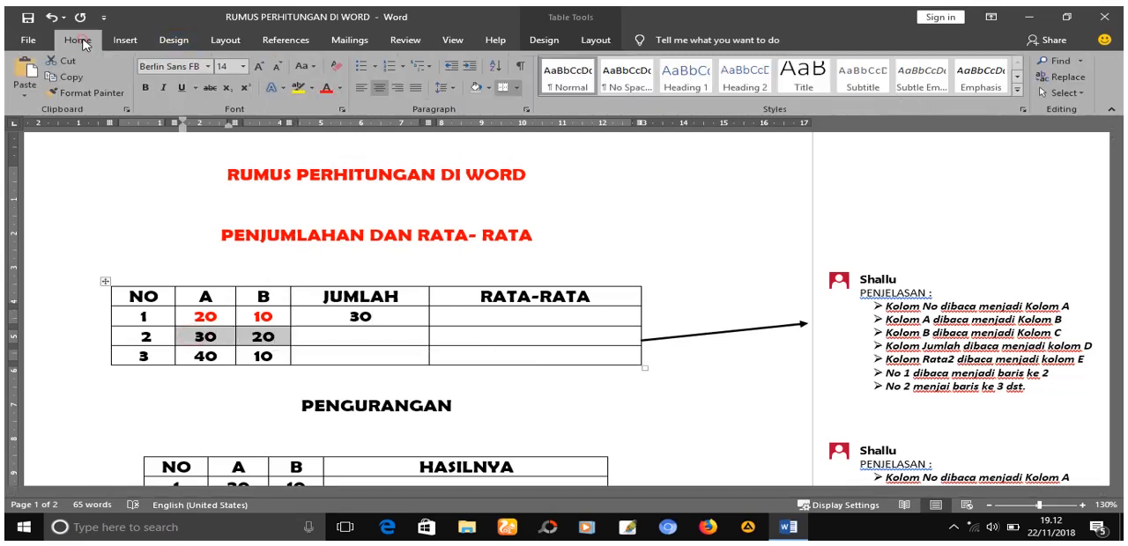
click(324, 88)
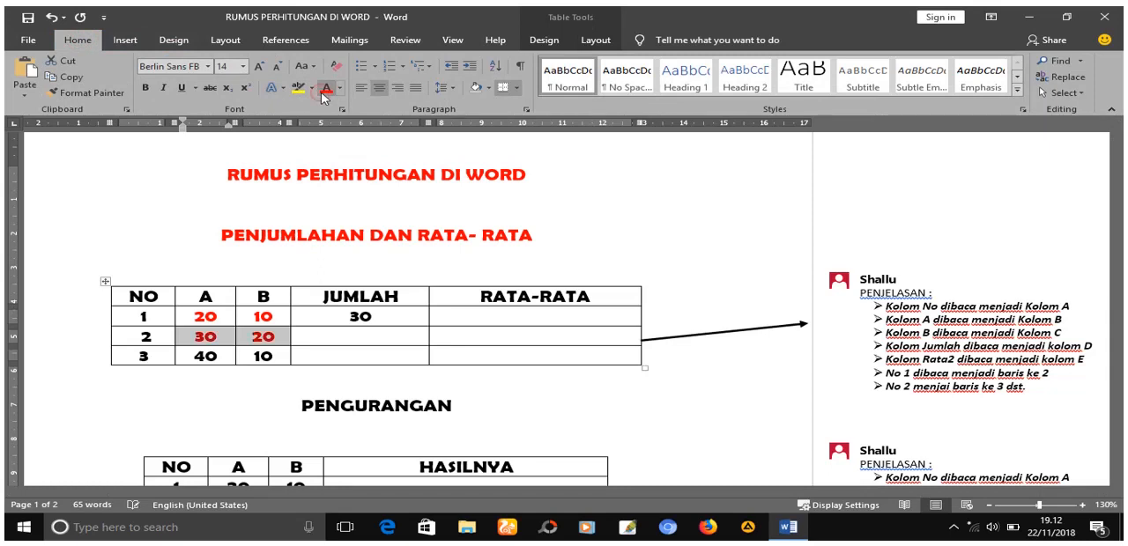
- Enter the formula =SUM(B3:C3) for the JUMLAH cell of row NO 2, copy its text, and insert it
click(597, 41)
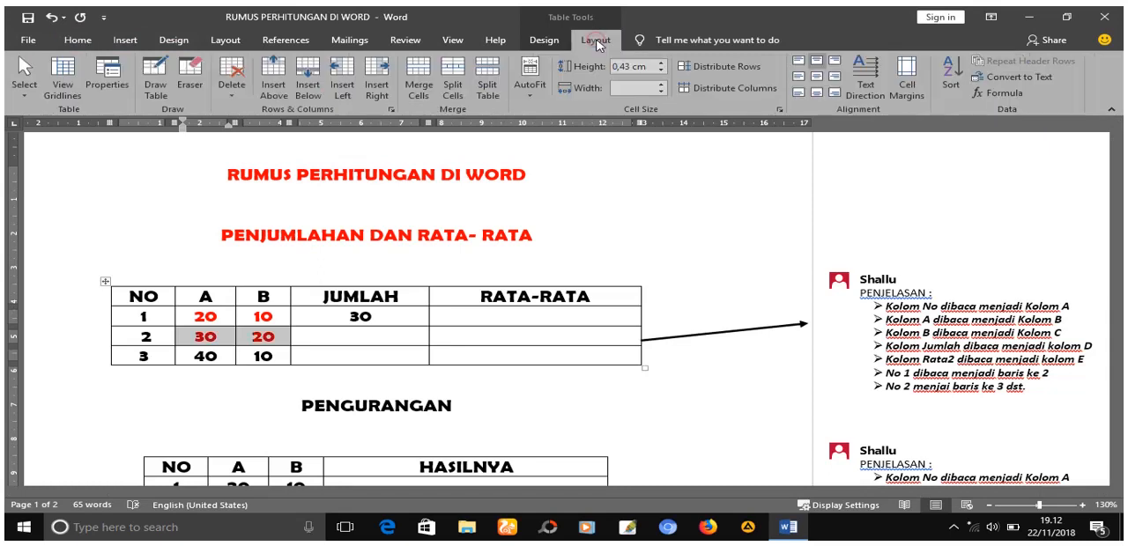
click(358, 331)
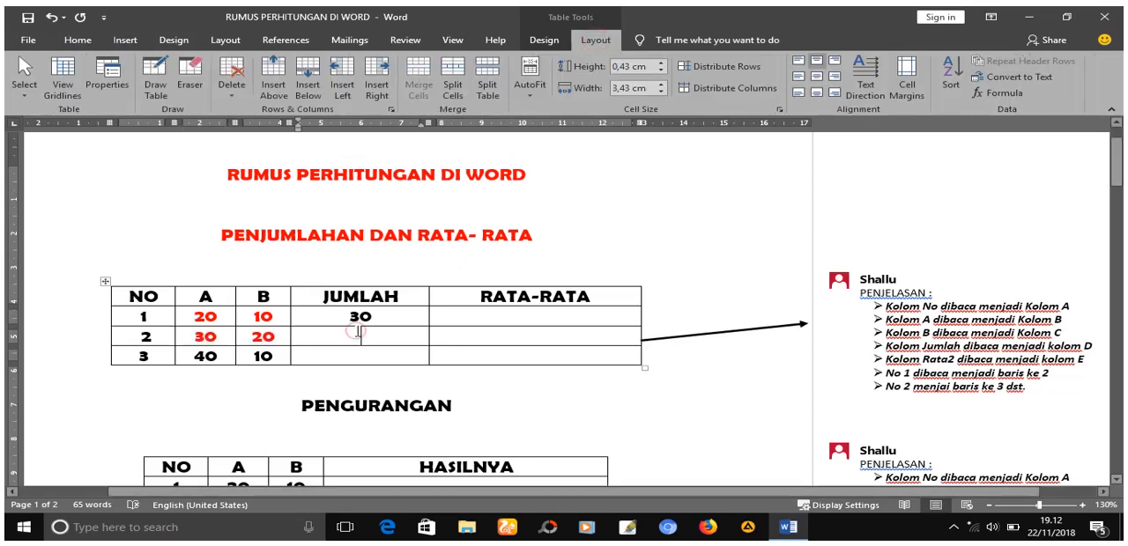
click(1006, 94)
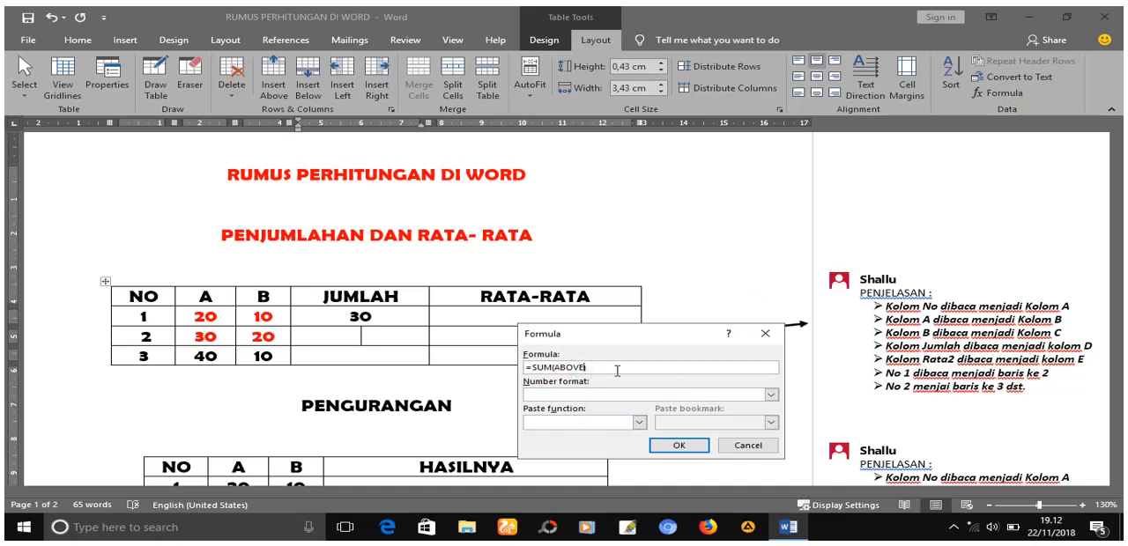
key(BackSpace)
key(BackSpace)
key(BackSpace)
key(BackSpace)
text(C)
click(599, 369)
double_click(558, 367)
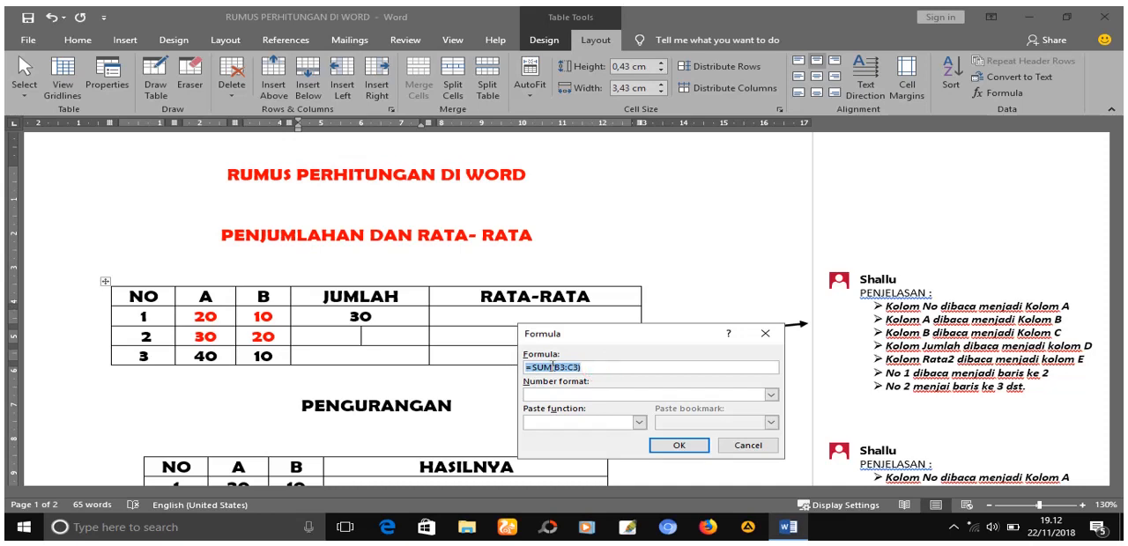
right_click(552, 369)
click(586, 390)
click(675, 446)
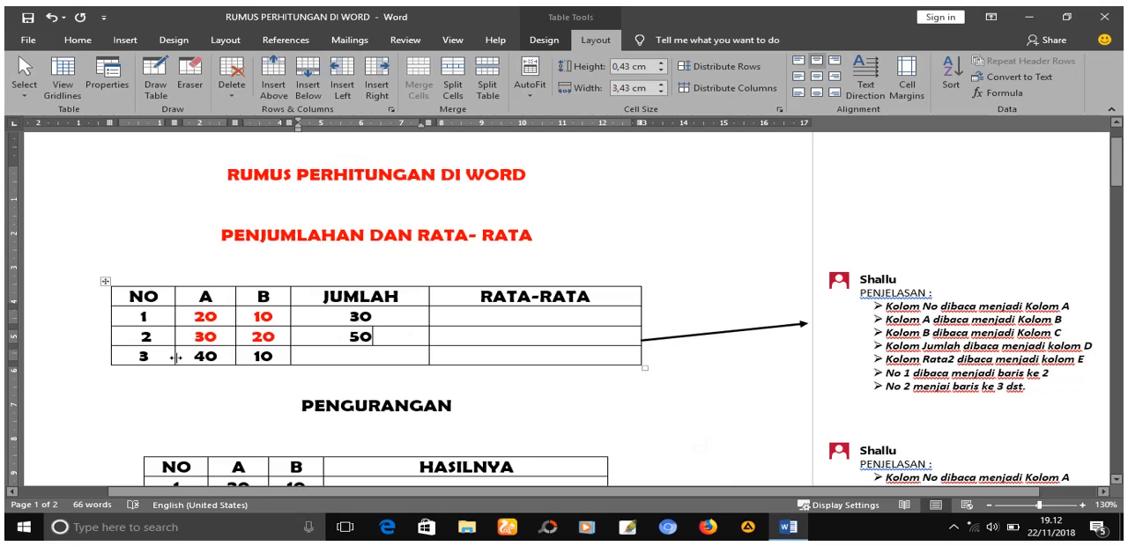
- Color the A and B values in row NO 3 of the first table red
drag(191, 358, 269, 359)
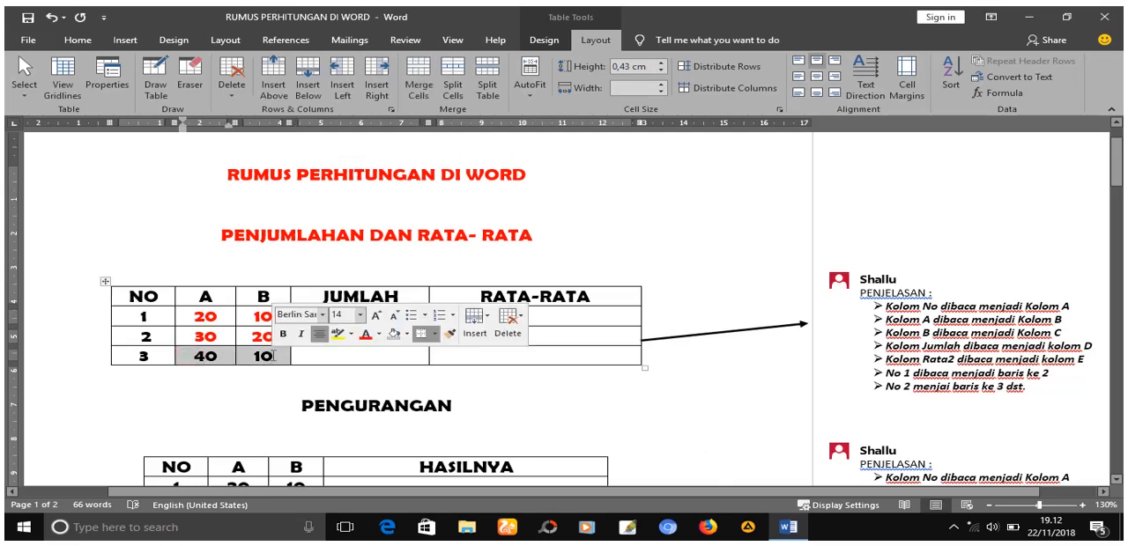
click(77, 41)
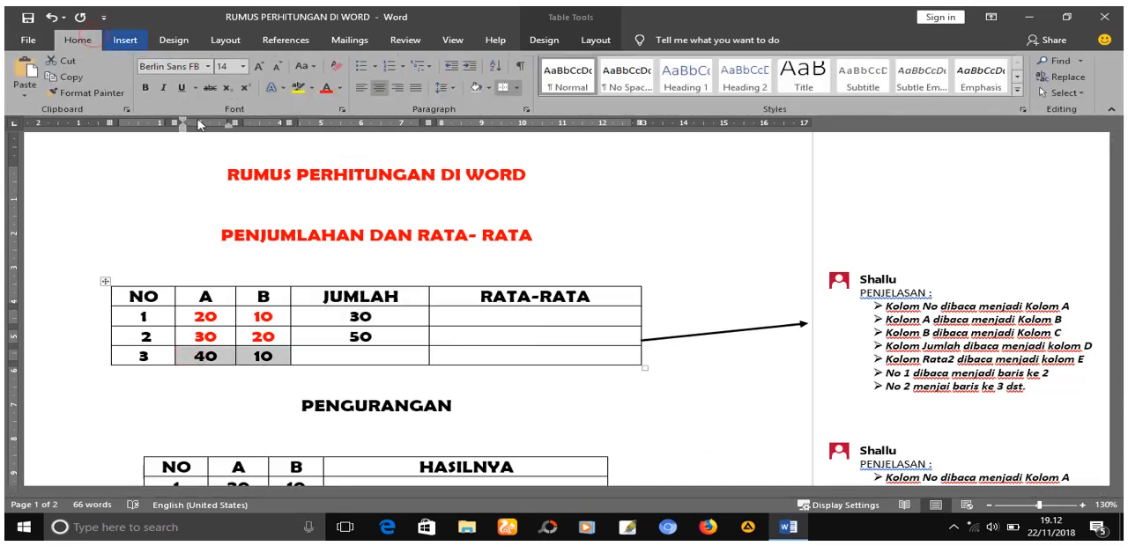
click(326, 90)
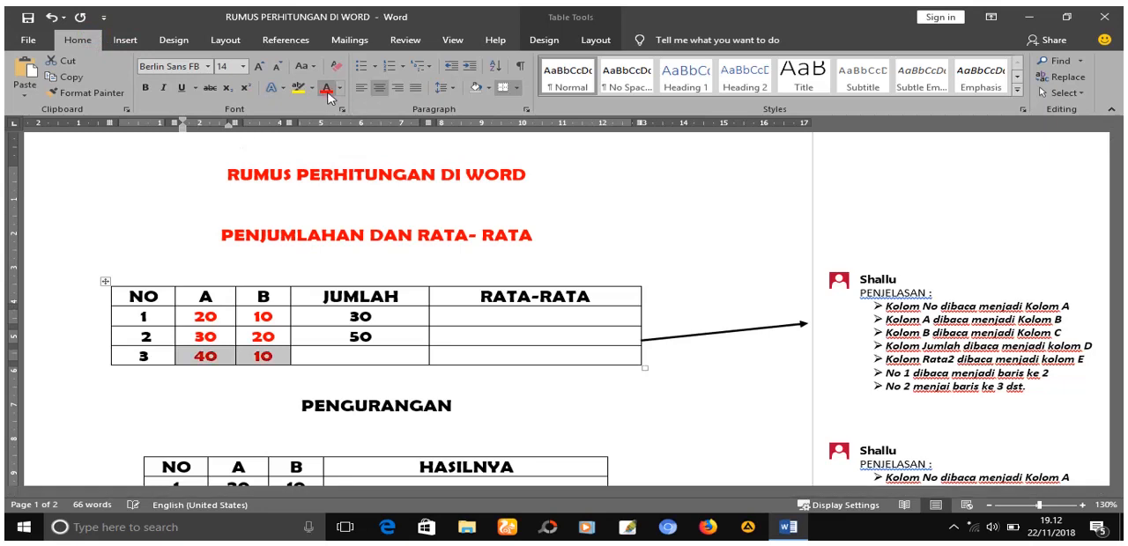
- Insert a formula in the JUMLAH cell of row NO 3 by pasting the copied sum and changing it to =SUM(B4:C4)
click(348, 353)
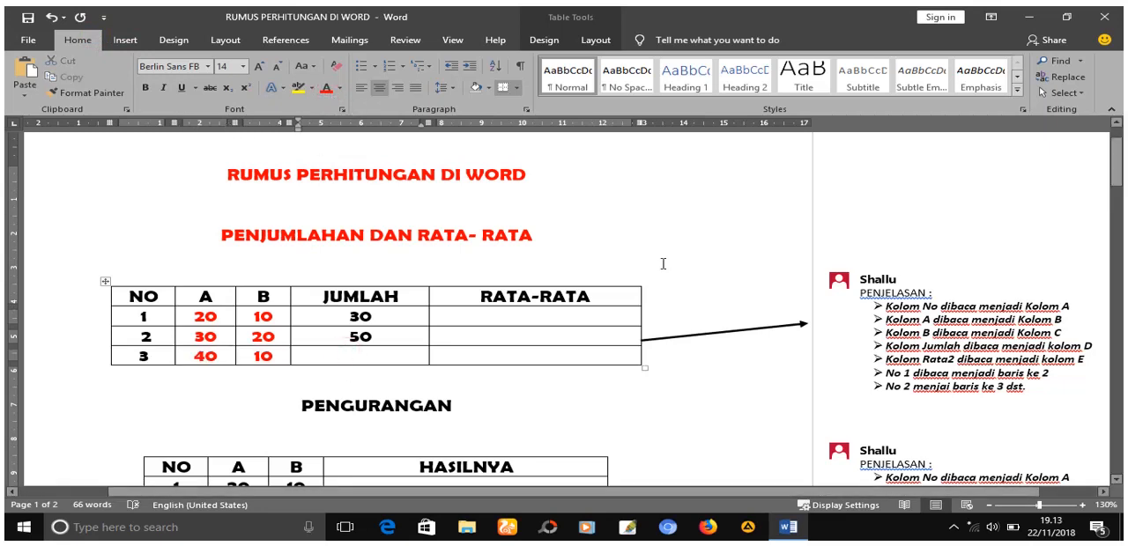
click(595, 40)
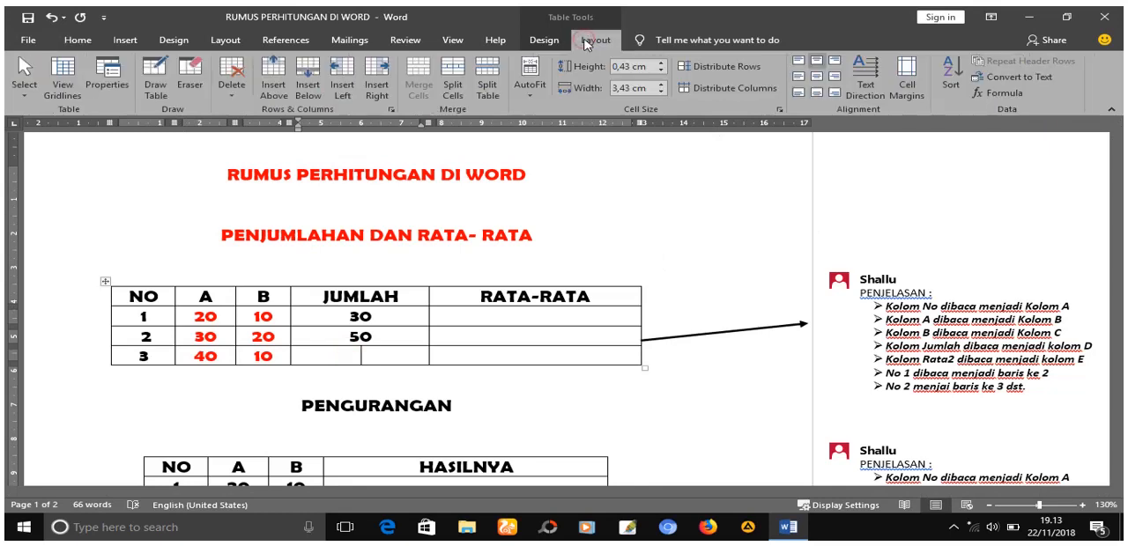
click(1003, 93)
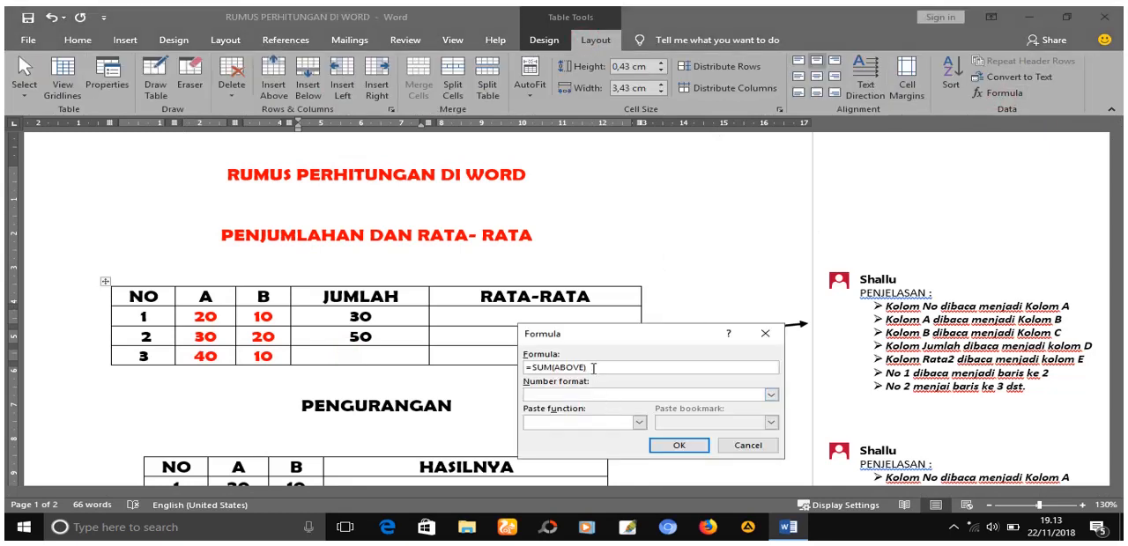
drag(593, 369, 490, 366)
key(ctrl+v)
click(562, 366)
key(Delete)
key(Delete)
text(4:)
click(579, 367)
key(BackSpace)
click(688, 445)
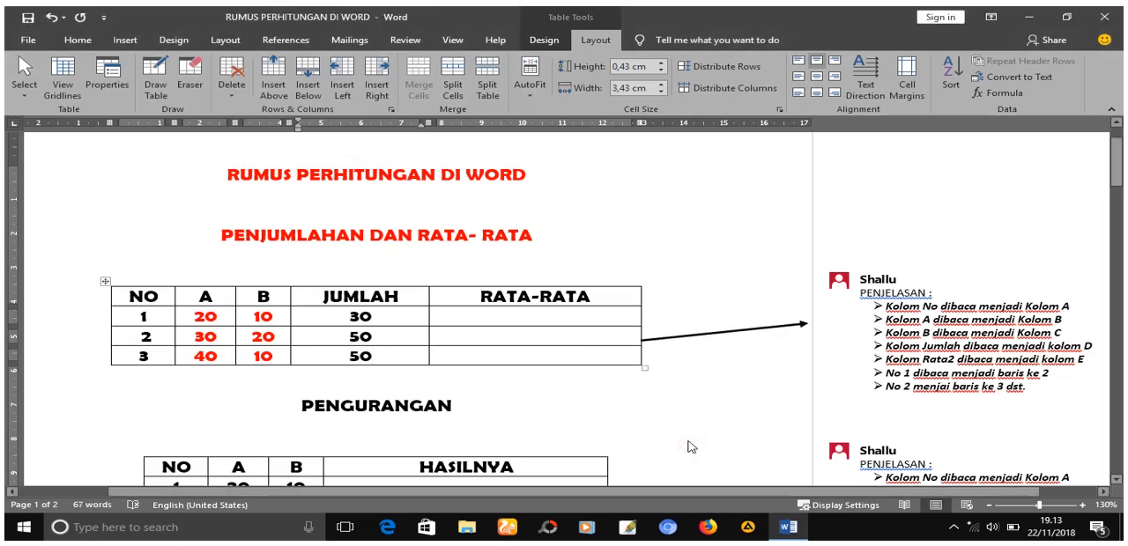
- Build the formula =AVERAGE(B2:C2) for the RATA-RATA cell of row NO 1 using the AVERAGE function
click(472, 319)
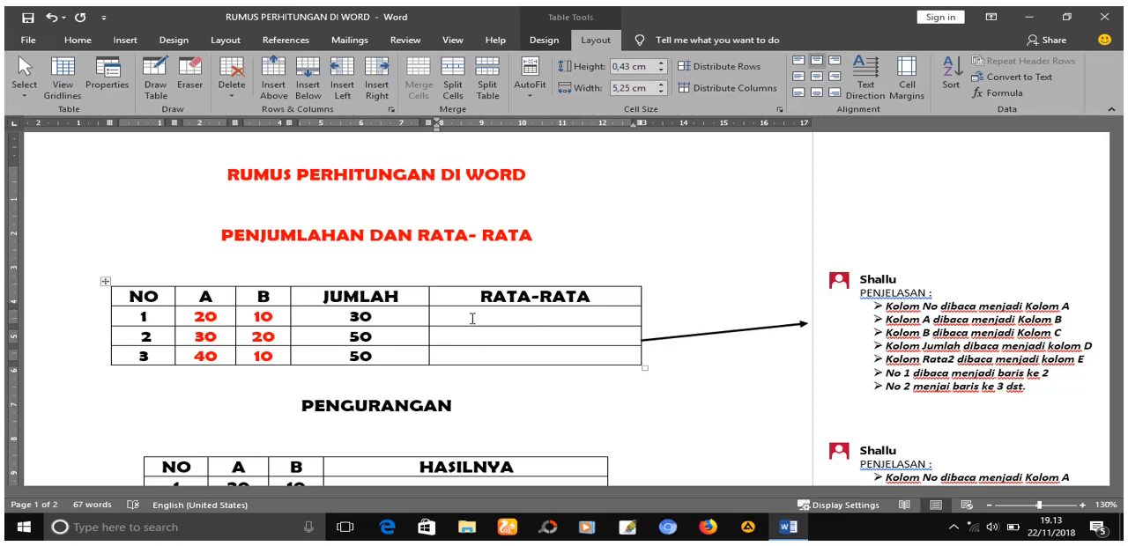
click(1002, 96)
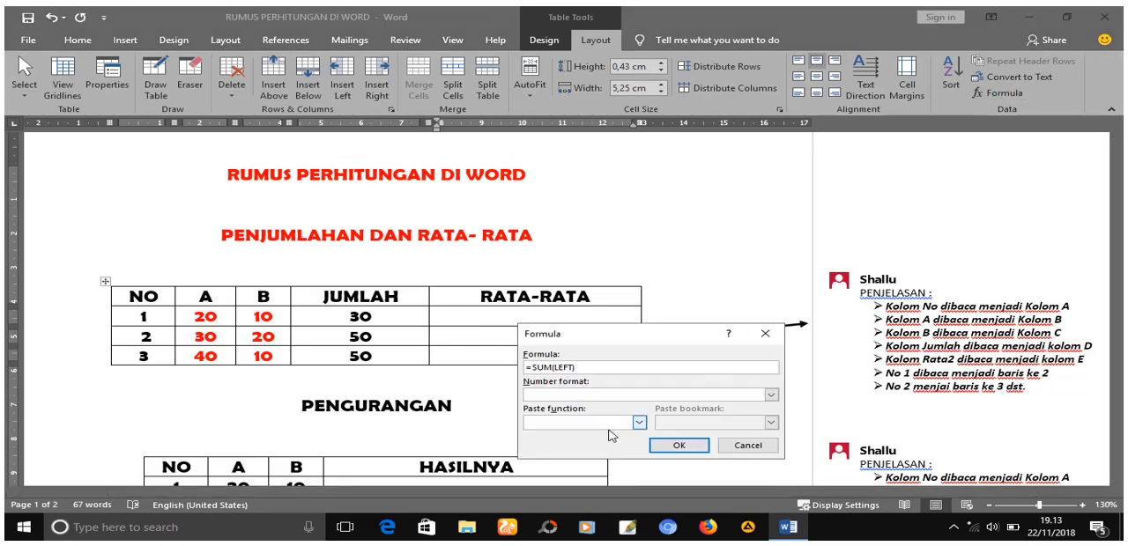
click(639, 422)
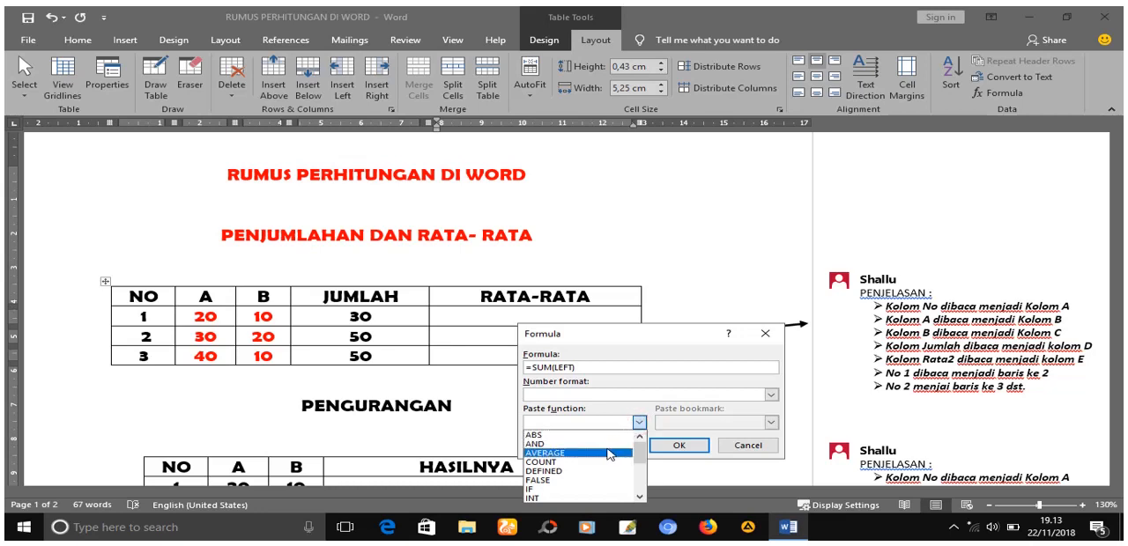
click(608, 454)
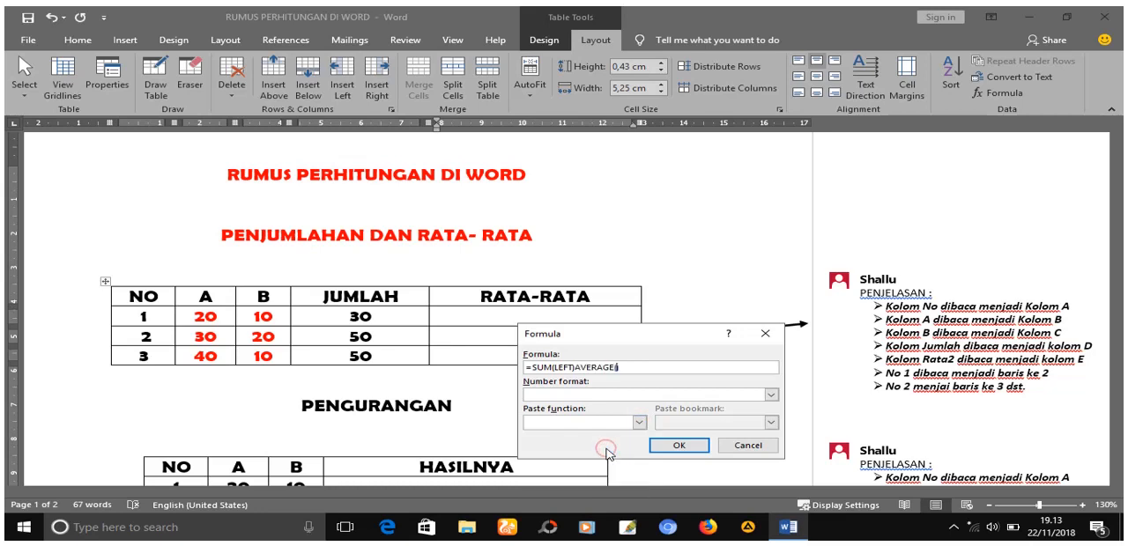
click(578, 368)
key(BackSpace)
key(BackSpace)
key(BackSpace)
key(BackSpace)
key(BackSpace)
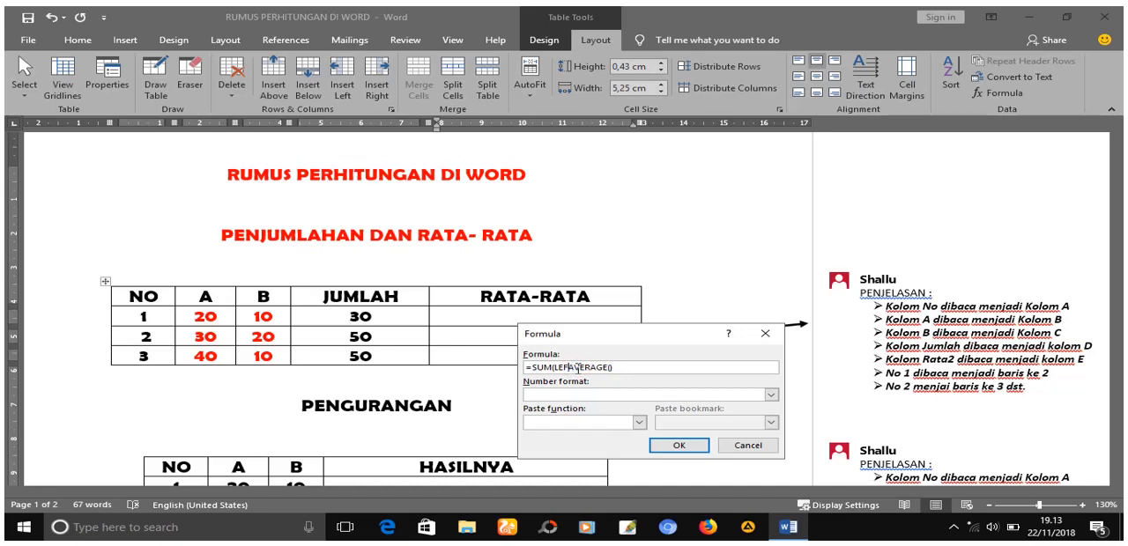
key(BackSpace)
key(BackSpace)
key(BackSpace)
key(BackSpace)
text(C2)
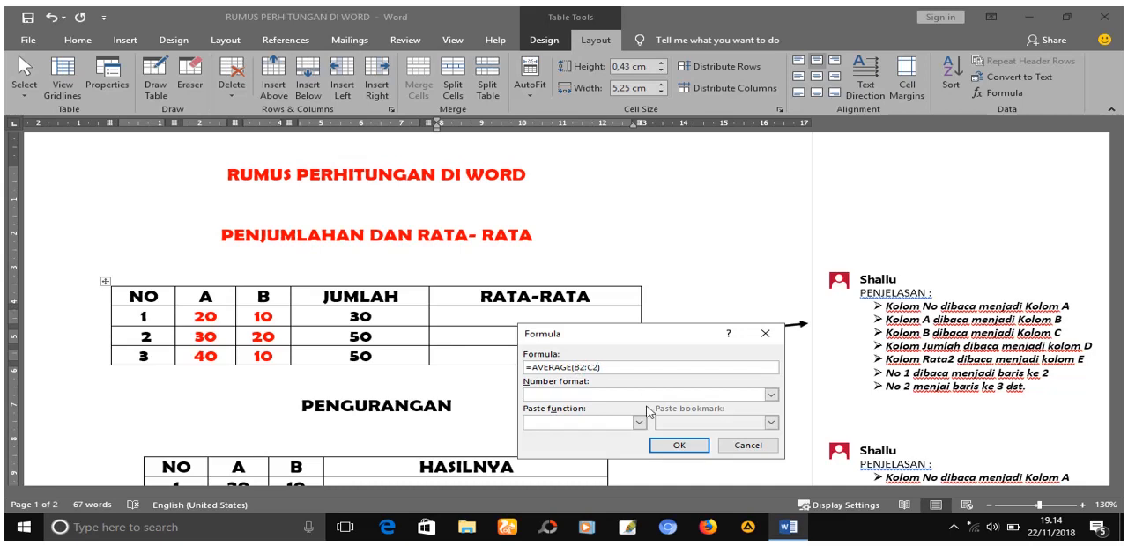
- Copy the text of the average formula and insert it in the RATA-RATA cell of row NO 1
drag(621, 366, 526, 368)
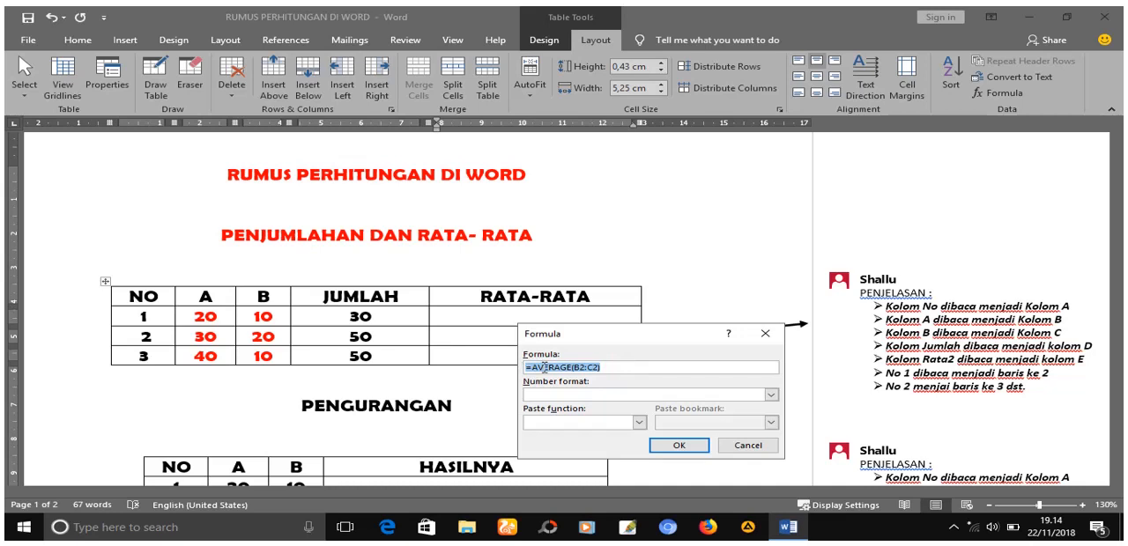
right_click(542, 369)
click(582, 394)
click(694, 445)
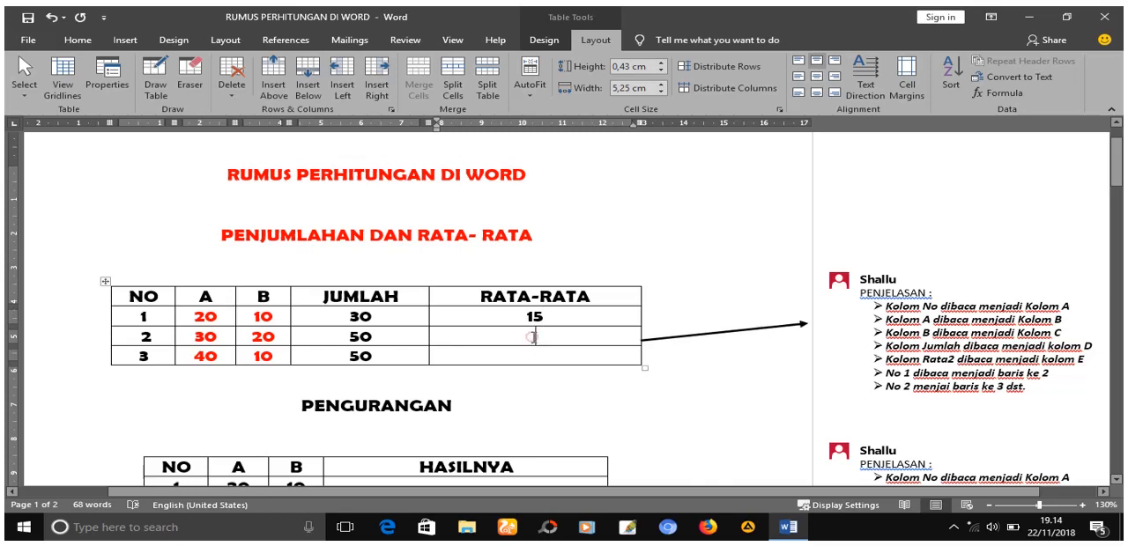
- Insert a formula in the RATA-RATA cell of row NO 2 by pasting the copied average and changing it to =AVERAGE(B3:C3)
click(1002, 92)
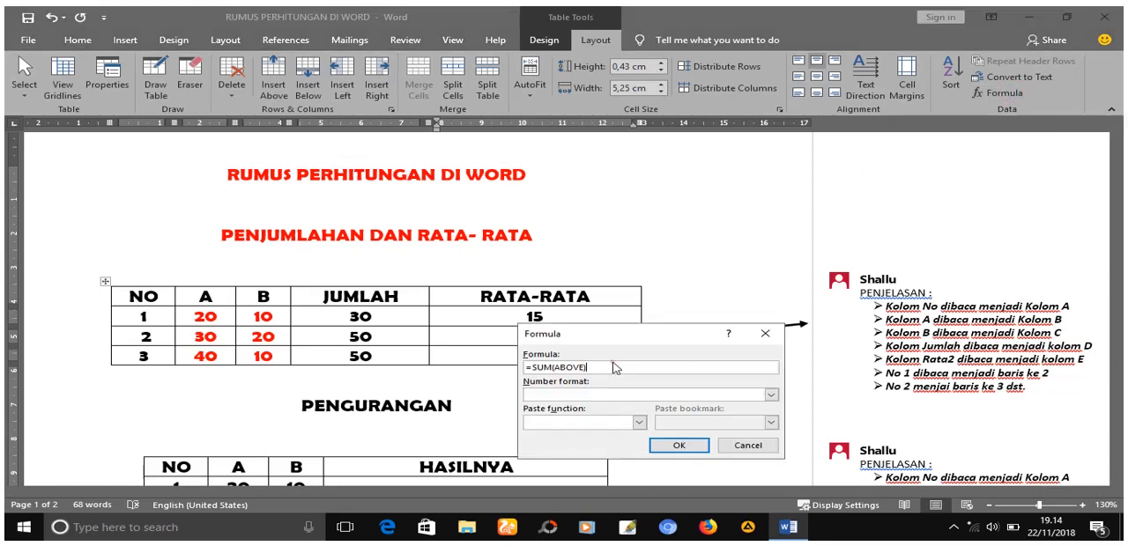
drag(597, 366, 523, 366)
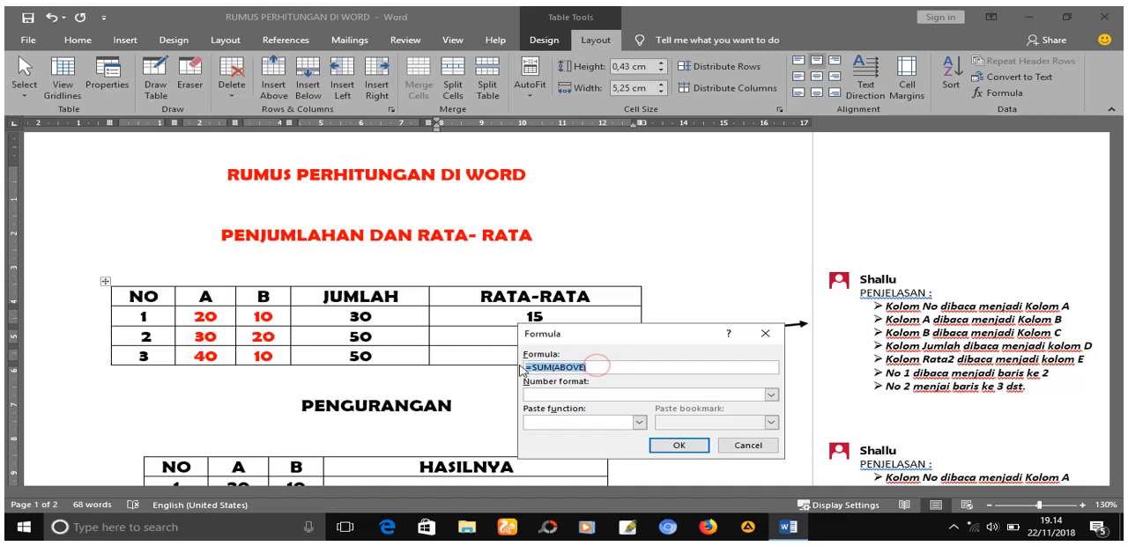
key(ctrl+v)
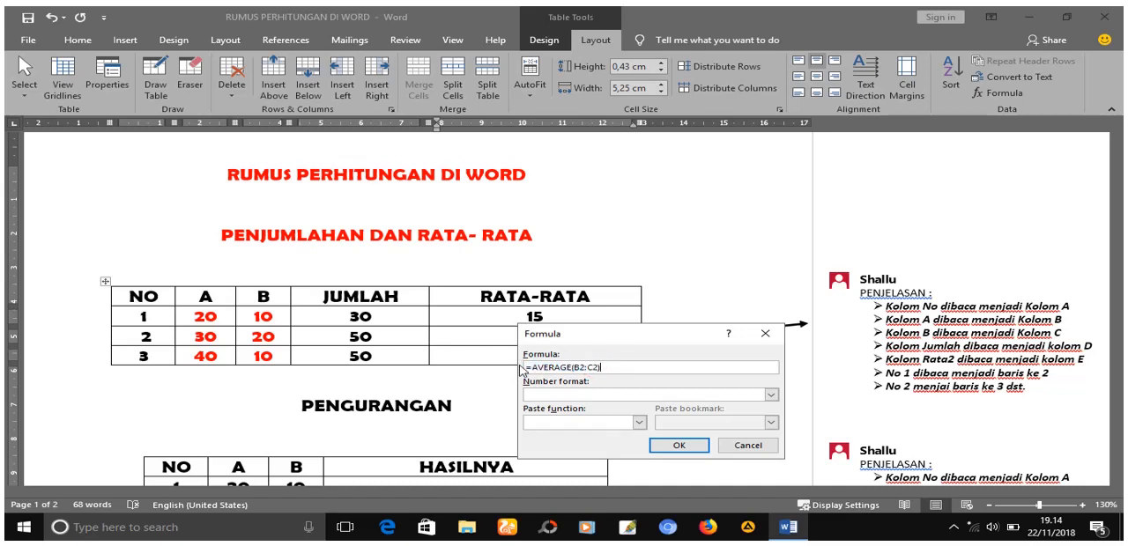
click(585, 367)
key(BackSpace)
text(3)
click(679, 445)
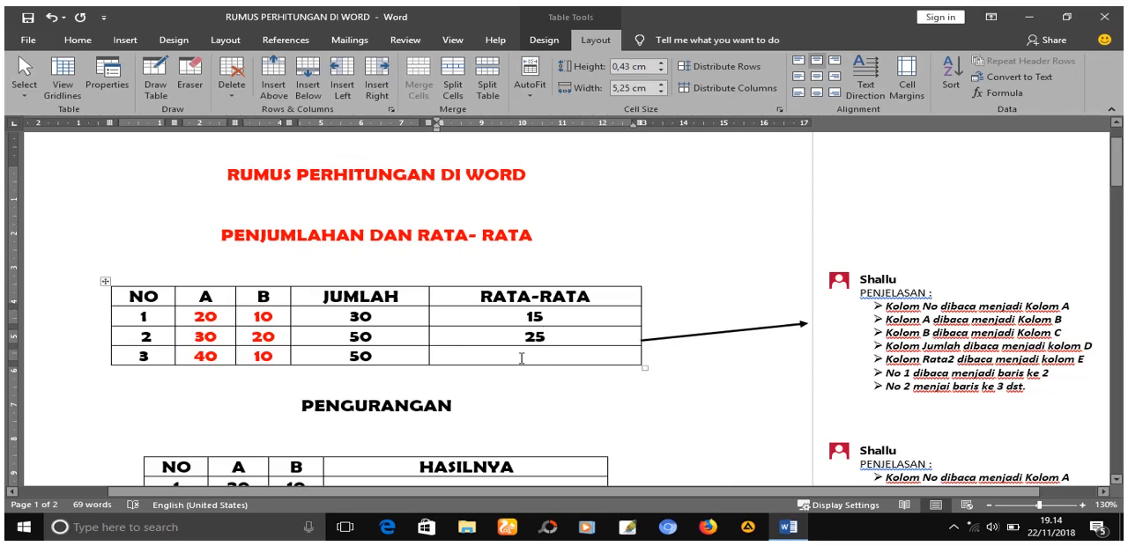
- Insert a formula in the RATA-RATA cell of row NO 3 by pasting the copied average and changing it to =AVERAGE(B4:C4)
click(999, 93)
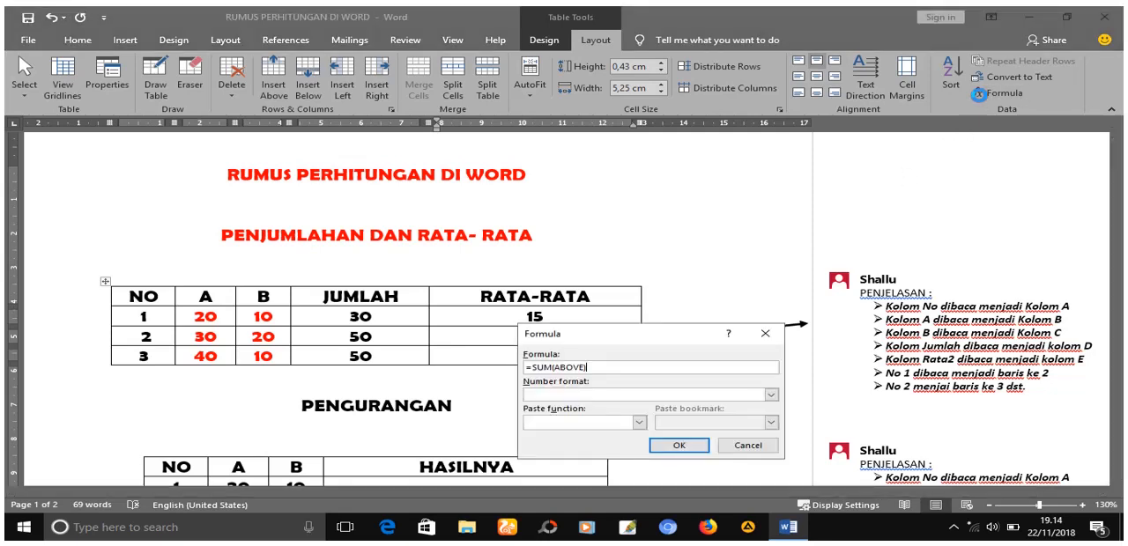
double_click(624, 369)
key(ctrl+v)
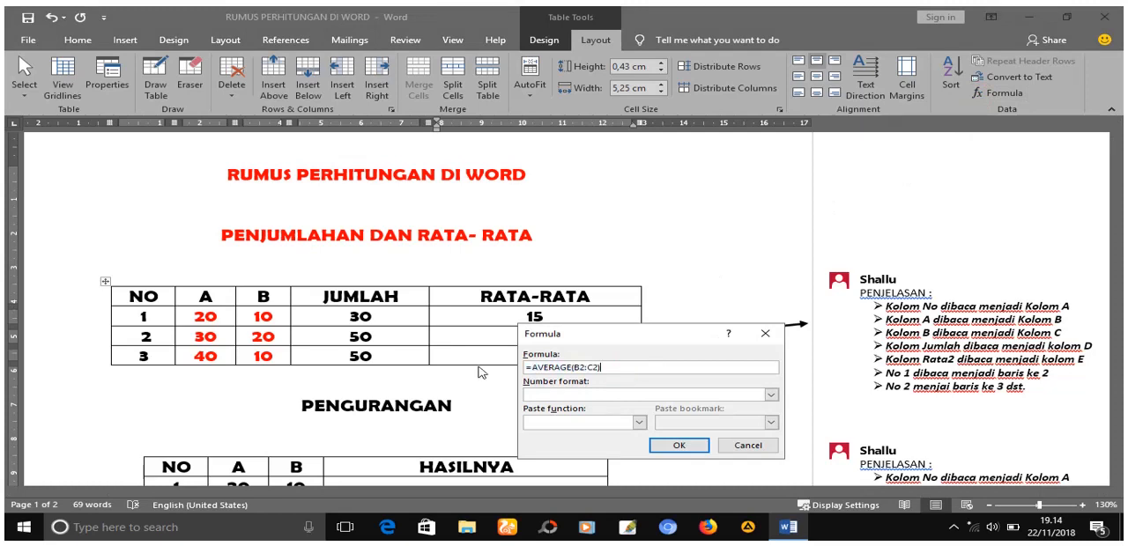
click(580, 367)
key(BackSpace)
text(3)
key(BackSpace)
text(4)
click(681, 447)
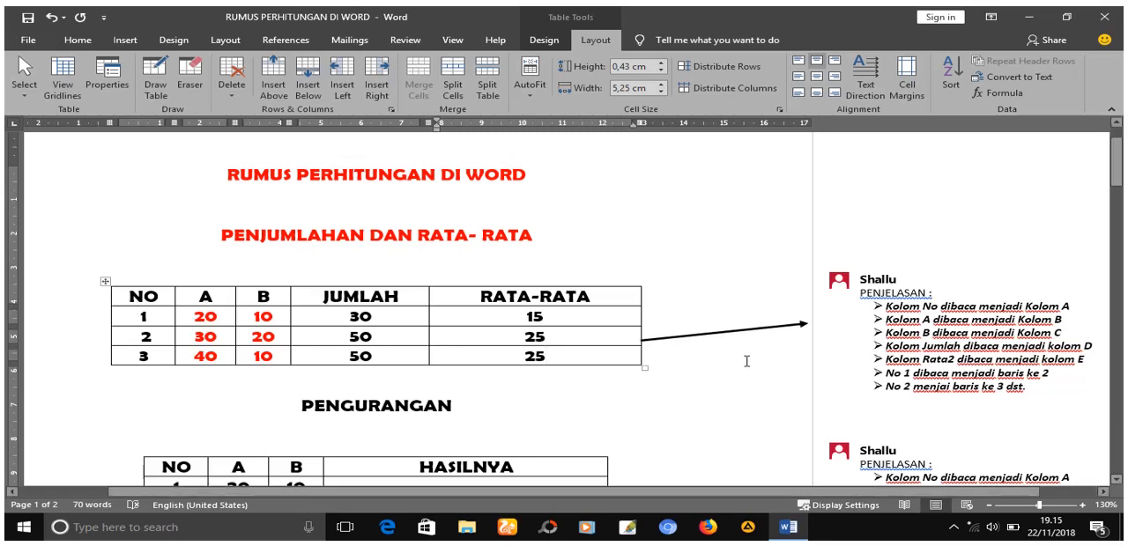
- Go to the PENGURANGAN table and examine its HASILNYA column and the PENJELASAN comment attached to the table
click(1115, 481)
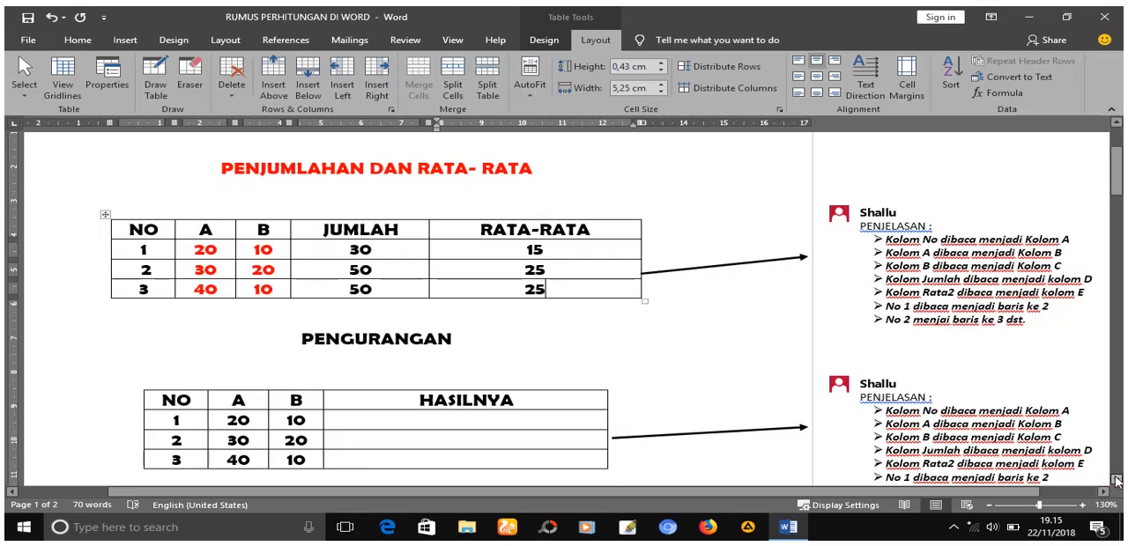
click(1116, 481)
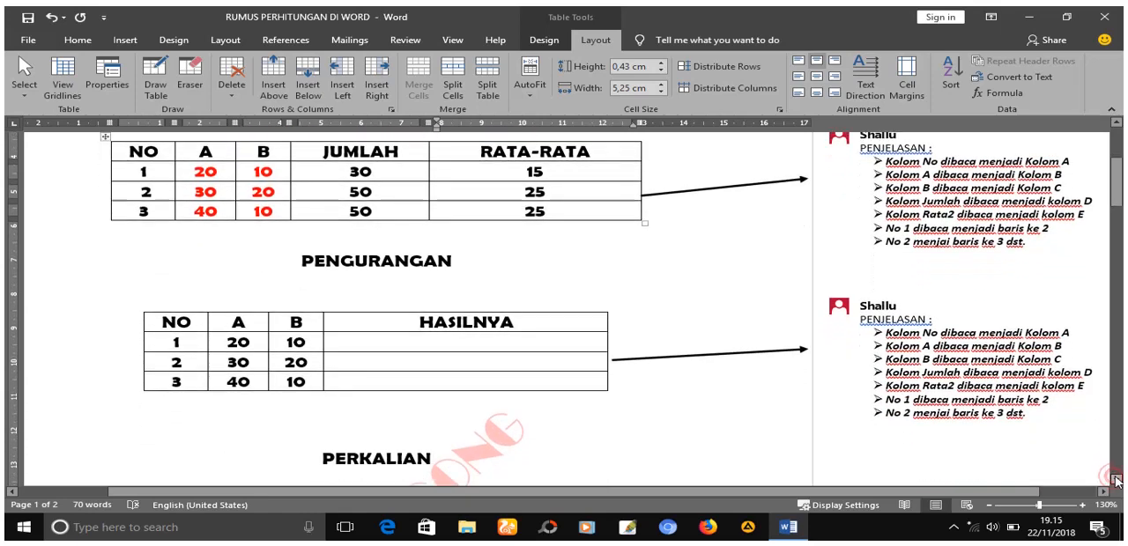
click(1116, 481)
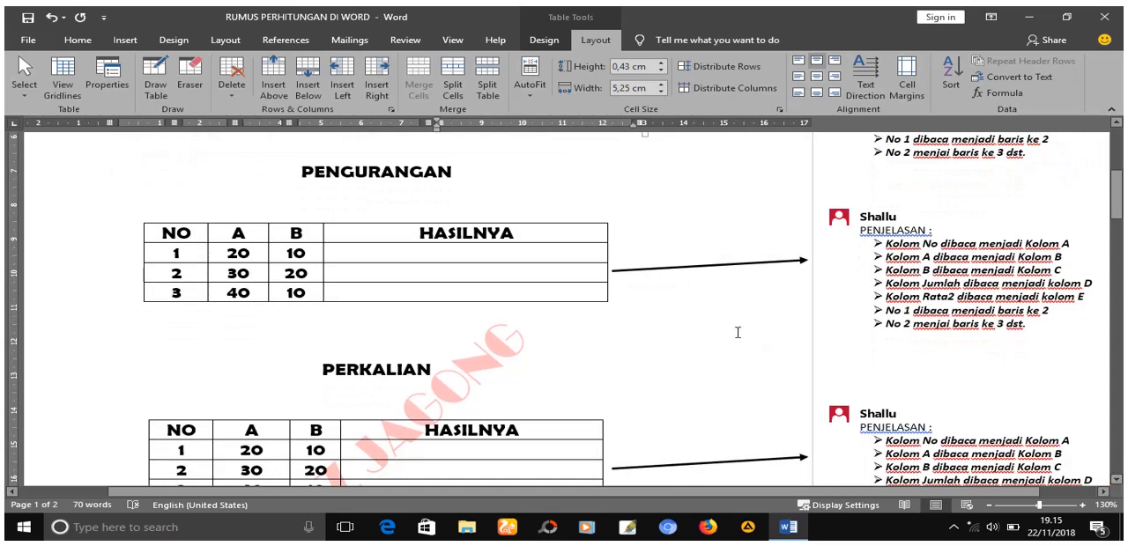
click(474, 256)
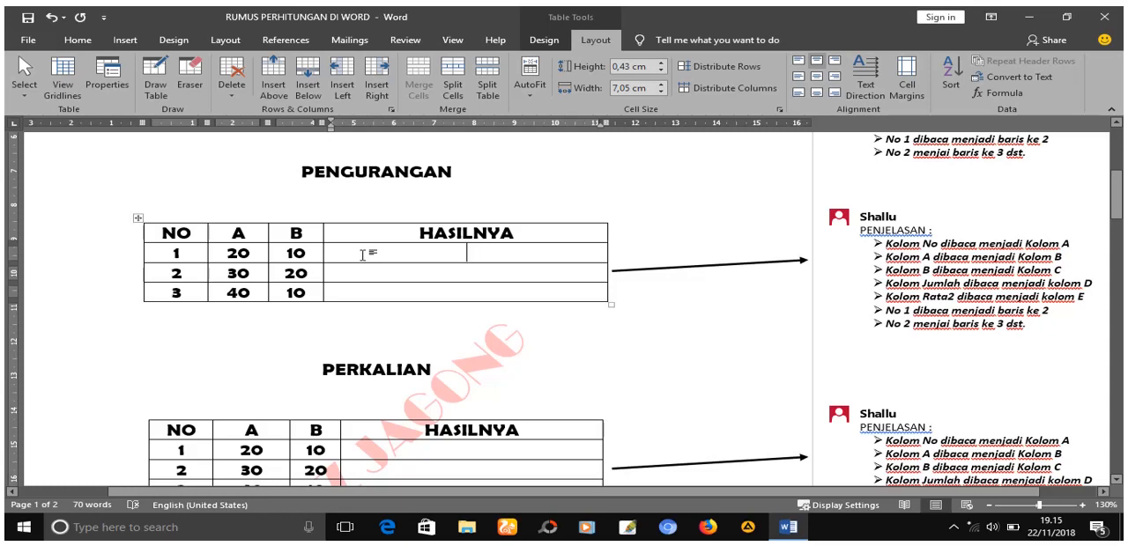
mouse_move(871, 240)
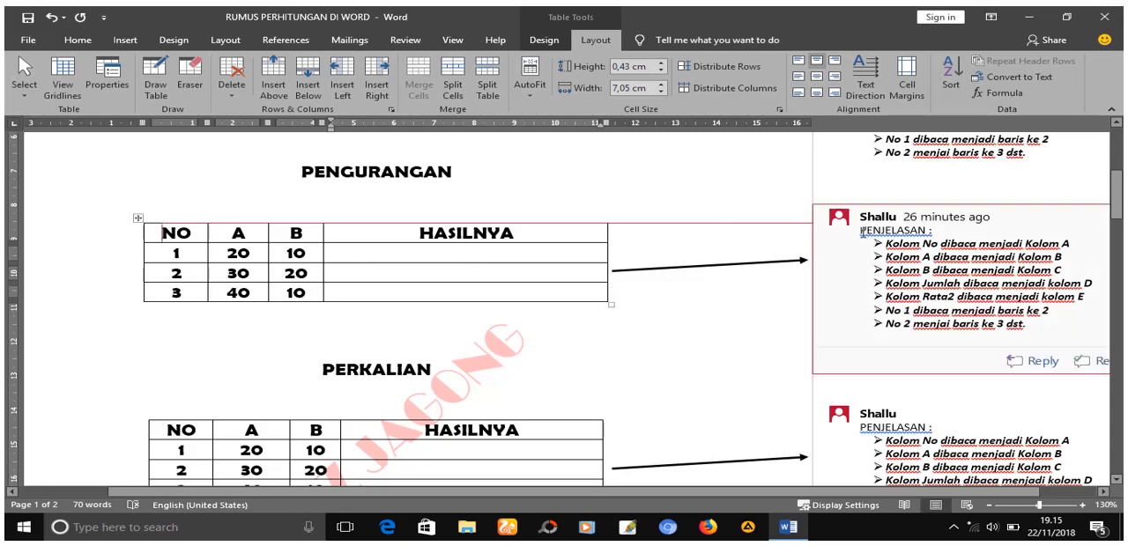
drag(863, 231, 1059, 325)
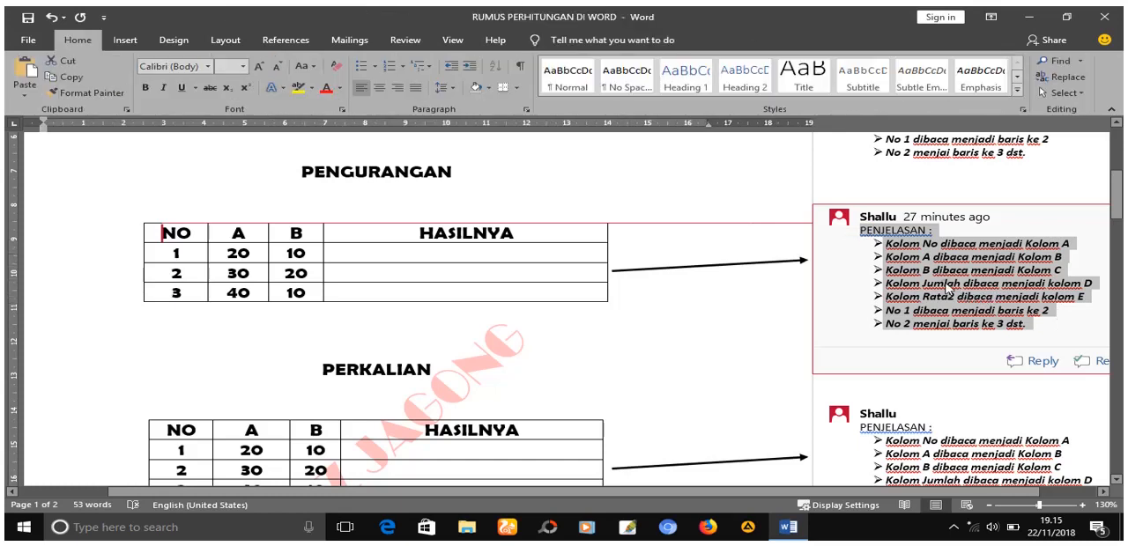
click(948, 289)
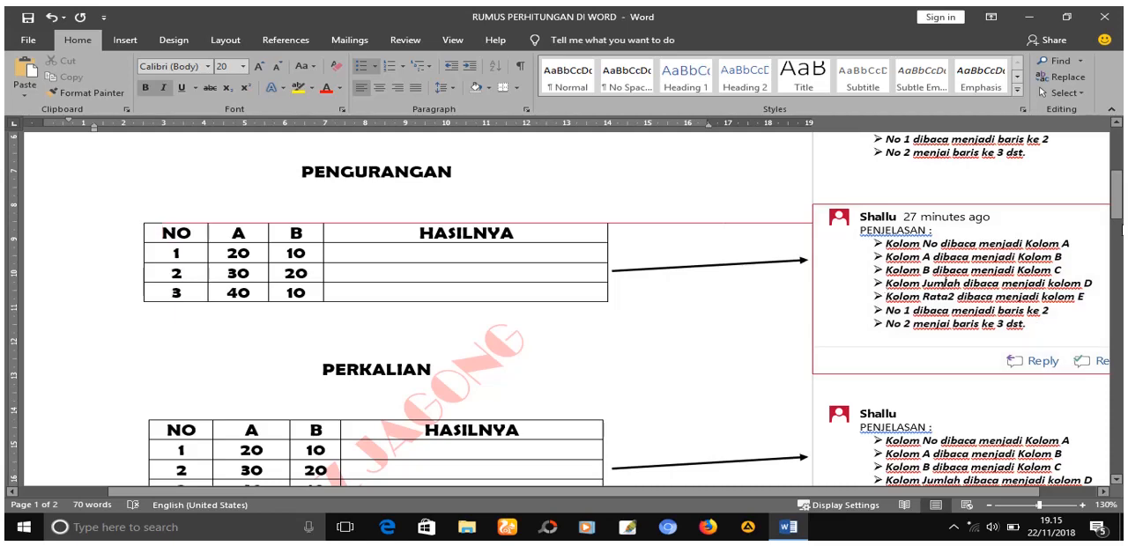
drag(1117, 209, 1117, 201)
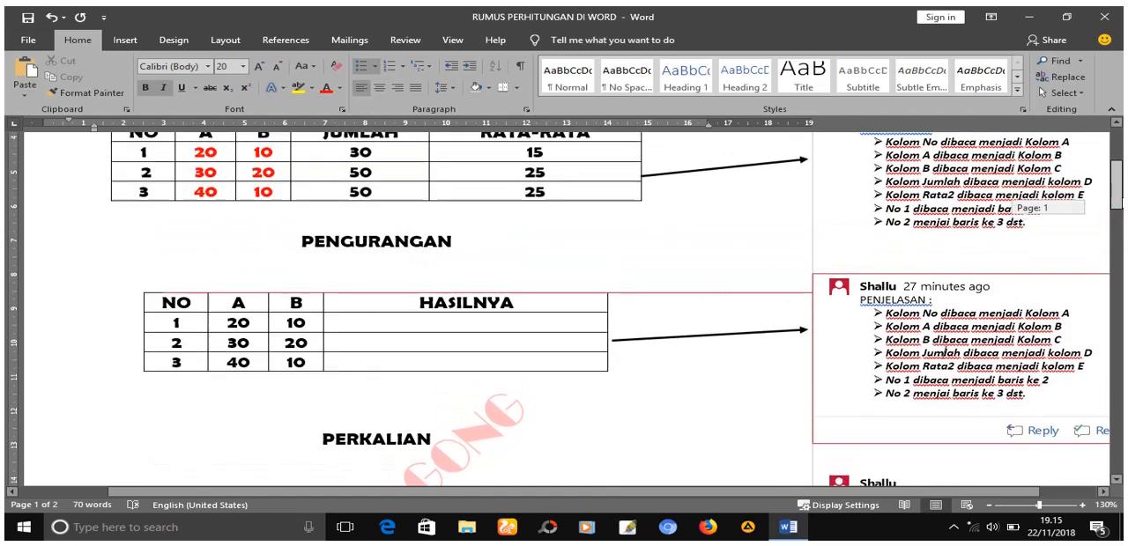
click(442, 322)
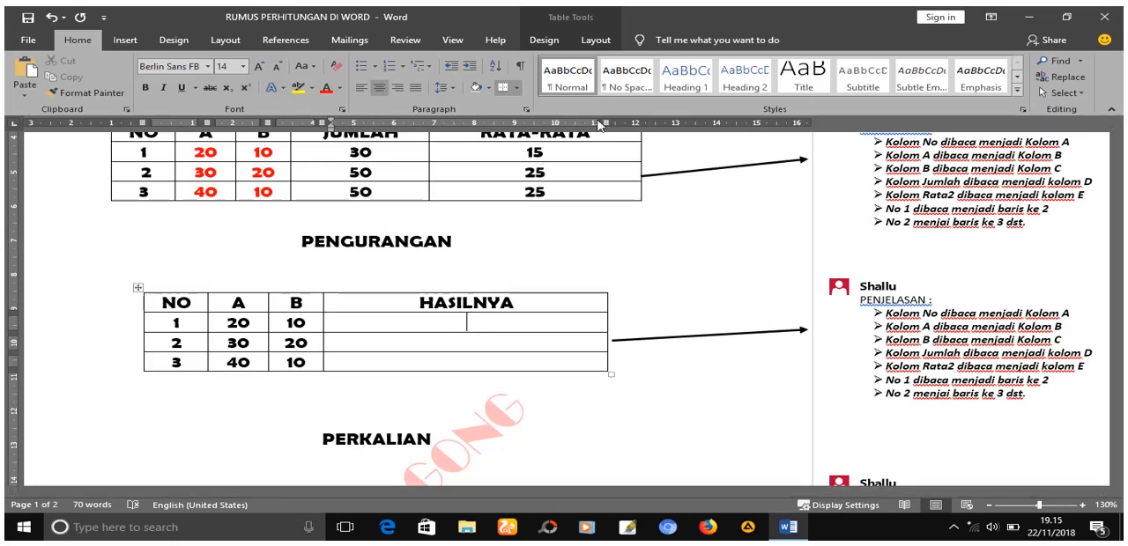
click(596, 40)
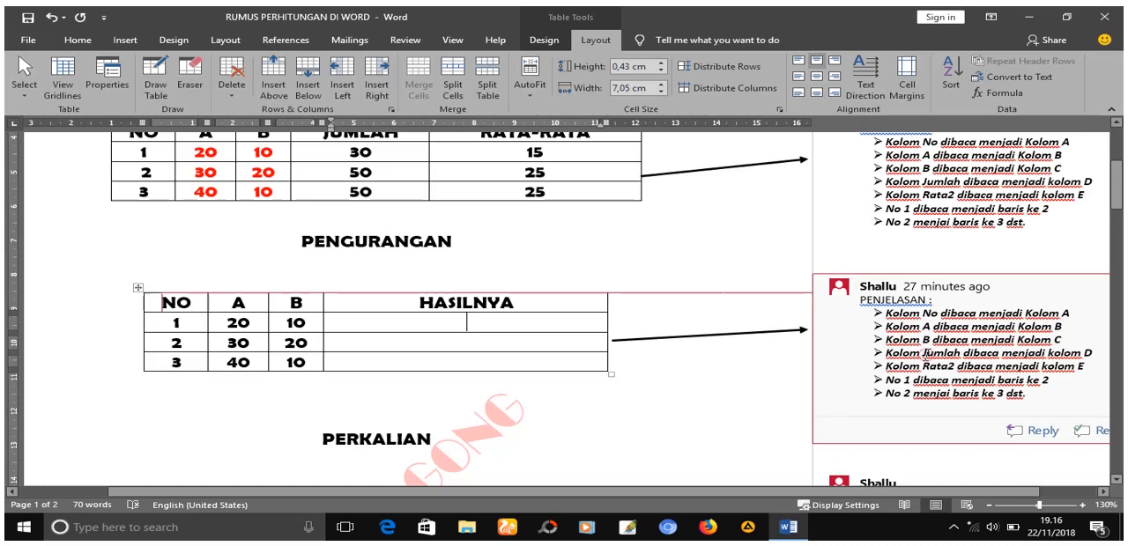
- Replace the PENGURANGAN comment's text from the Jumlah line onward with "Kolom Hasilnya dibaca menjadi kolom D" and start a new bullet
drag(925, 353, 1040, 415)
key(Delete)
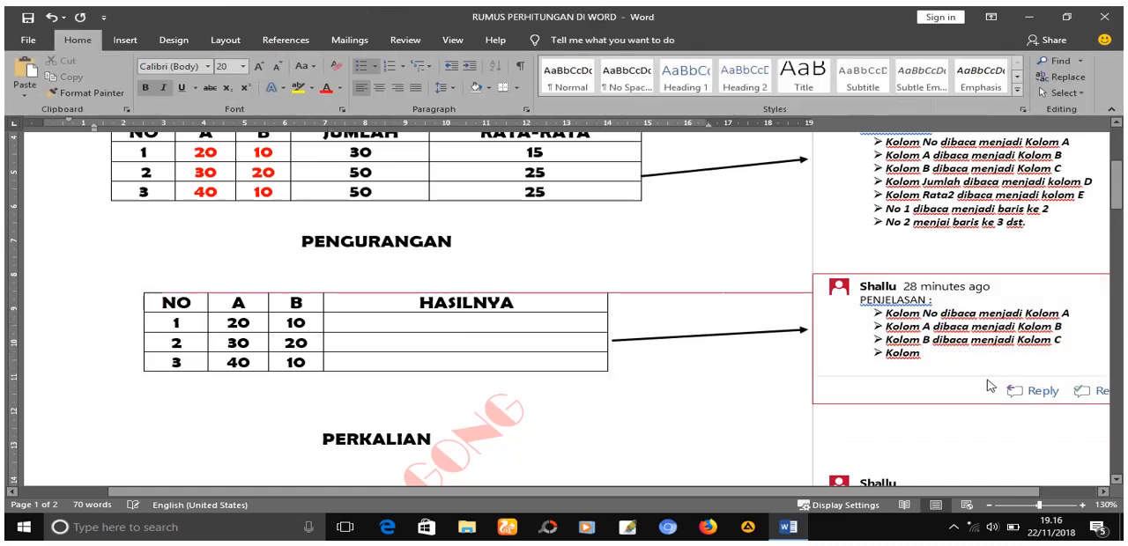
text(HA)
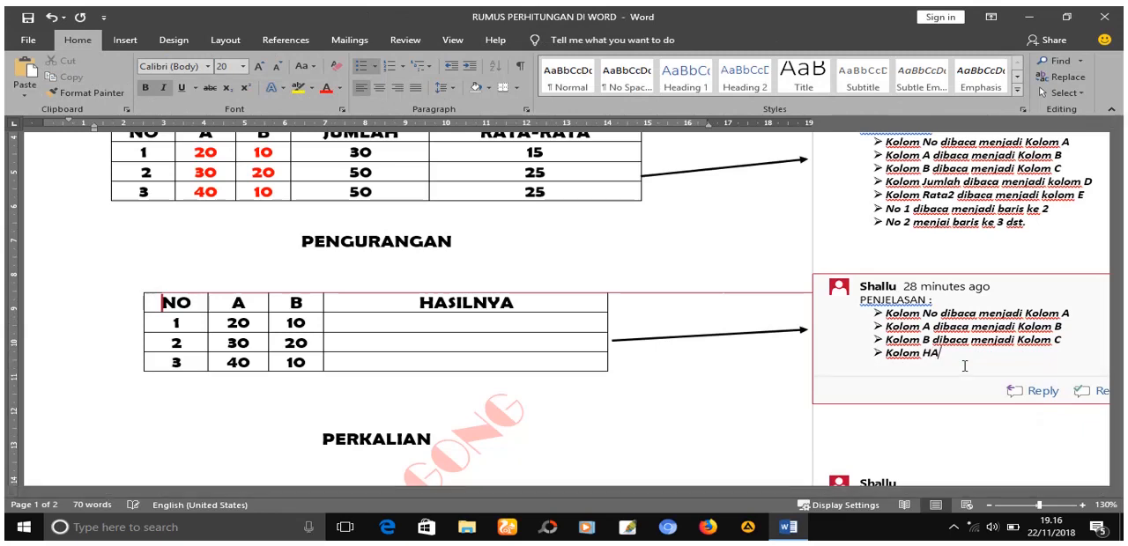
key(BackSpace)
text(asilnya dib)
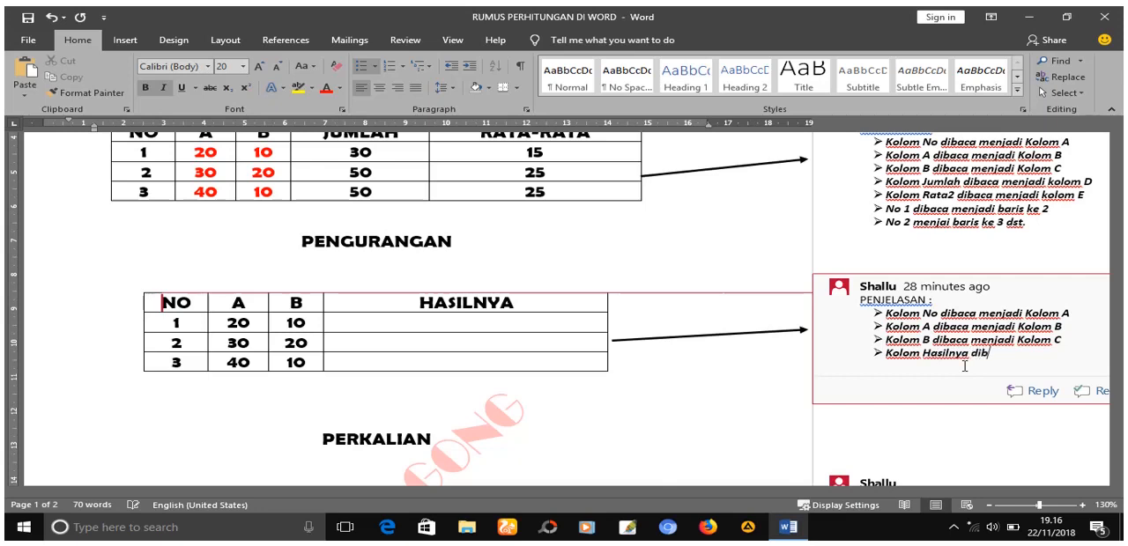
text(aca menjadi kol)
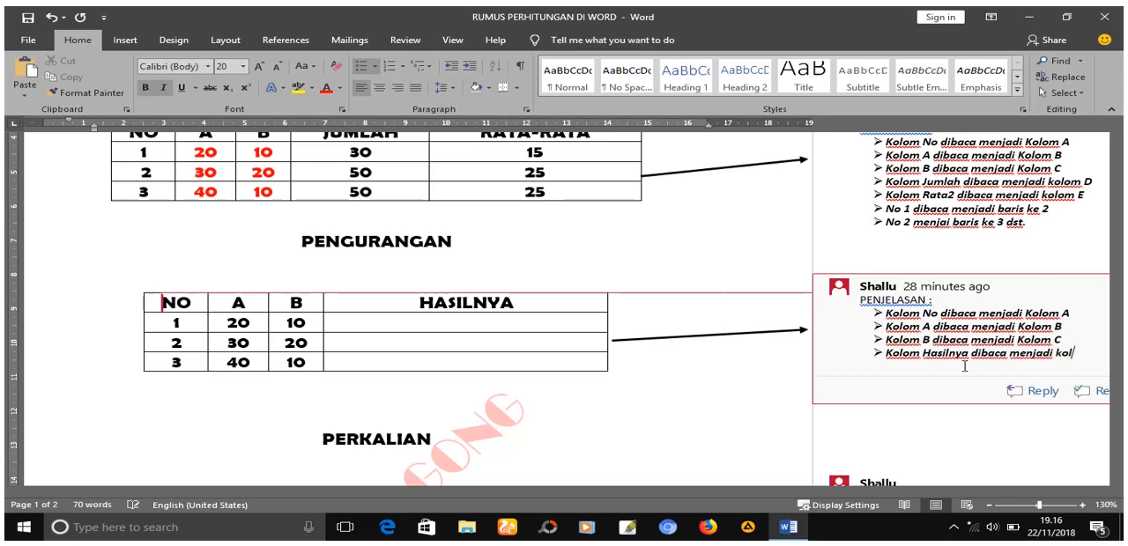
text(om D)
key(Return)
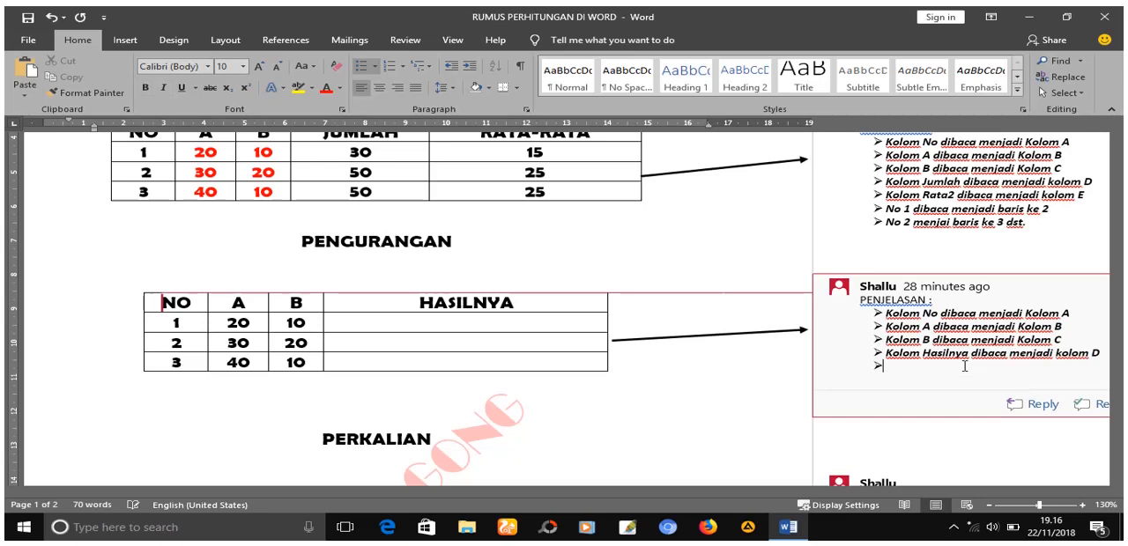
- Write "Bagian baris masih tetap sama" as the last bullet of the PENGURANGAN table's comment
text(bari)
key(BackSpace)
key(BackSpace)
key(BackSpace)
text(b)
text(Bagu)
text(ian baris masih tet)
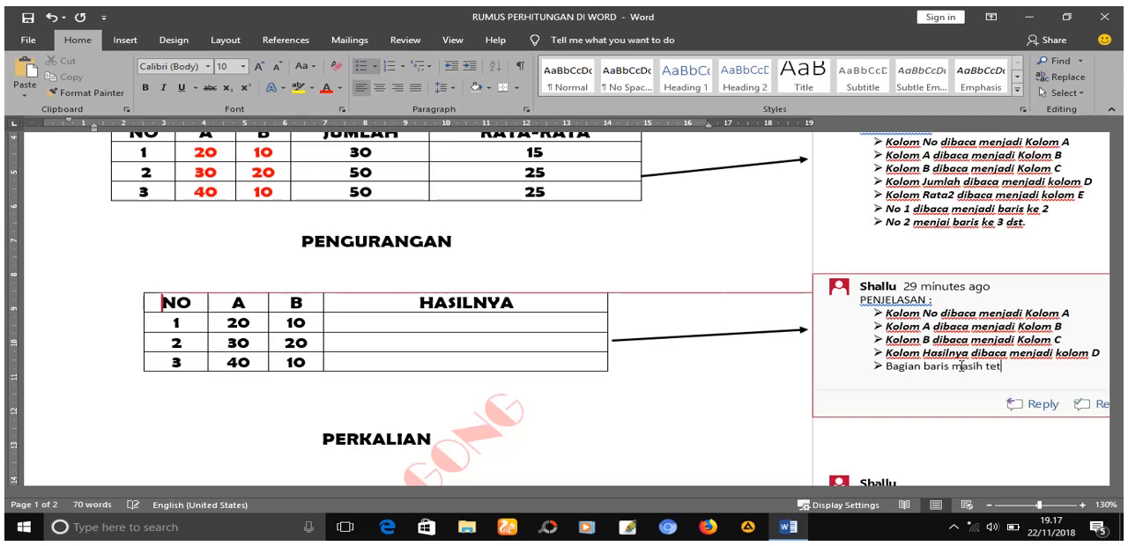
text(ap sama)
- Make the comment's last bullet, "Bagian baris masih tetap sama", bold and italic
drag(1049, 369, 906, 370)
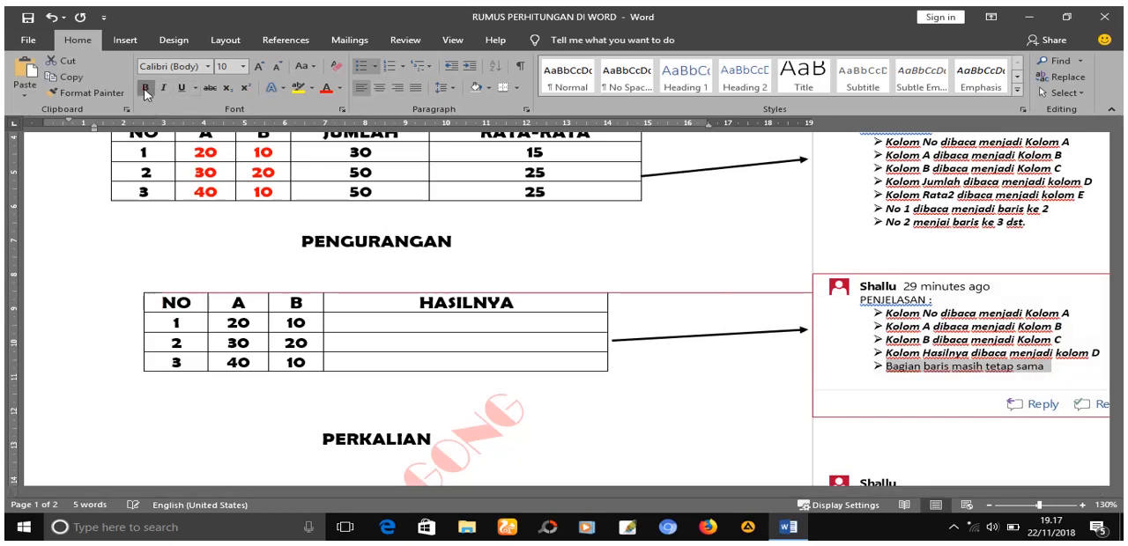
click(145, 88)
click(163, 88)
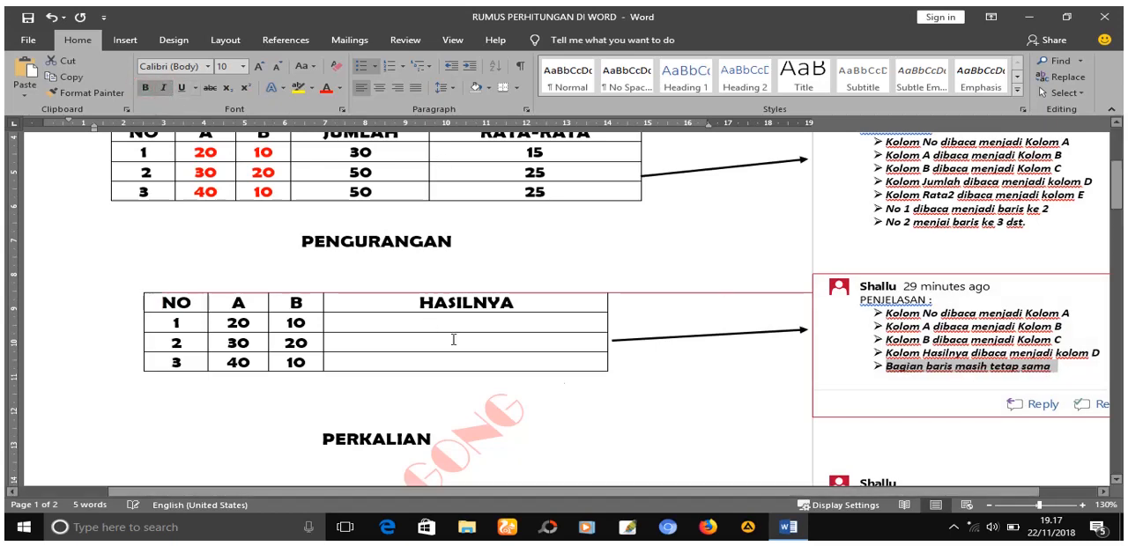
- Insert the formula =B2-C2 in the HASILNYA cell of row NO 1 in the PENGURANGAN table, replacing the suggested SUM formula
click(418, 325)
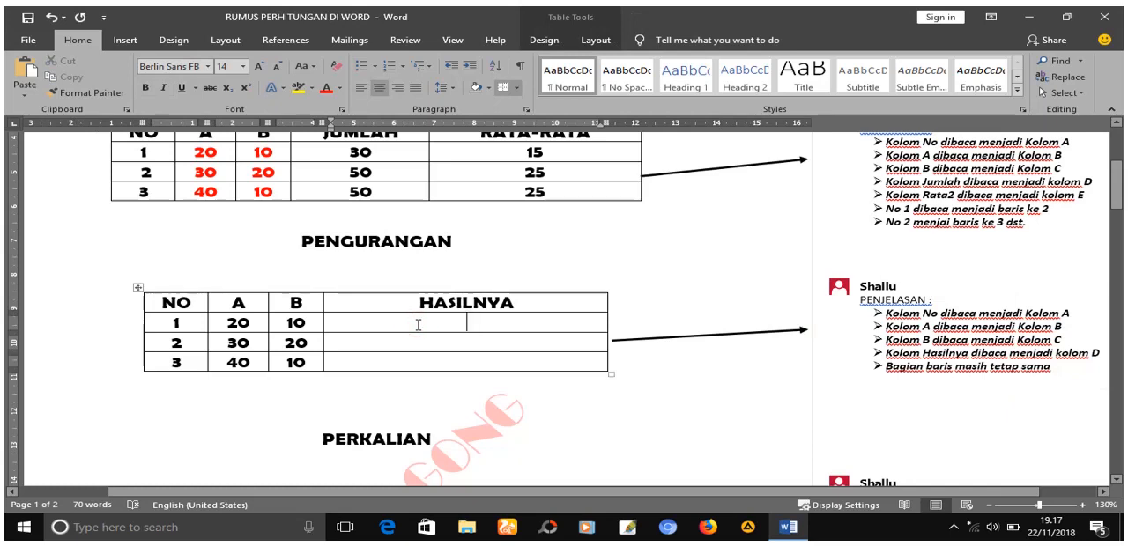
click(595, 44)
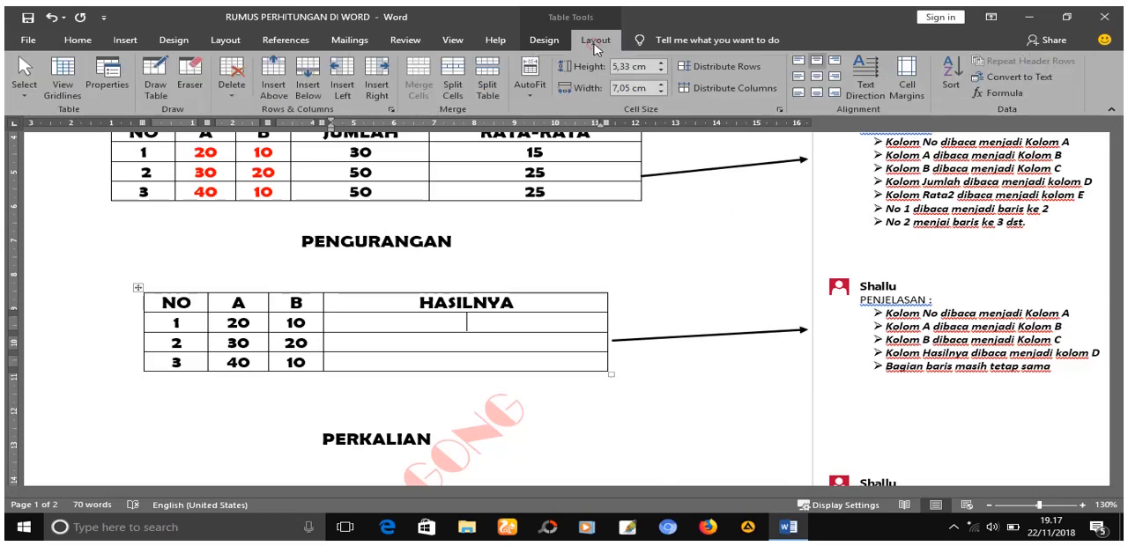
click(1014, 96)
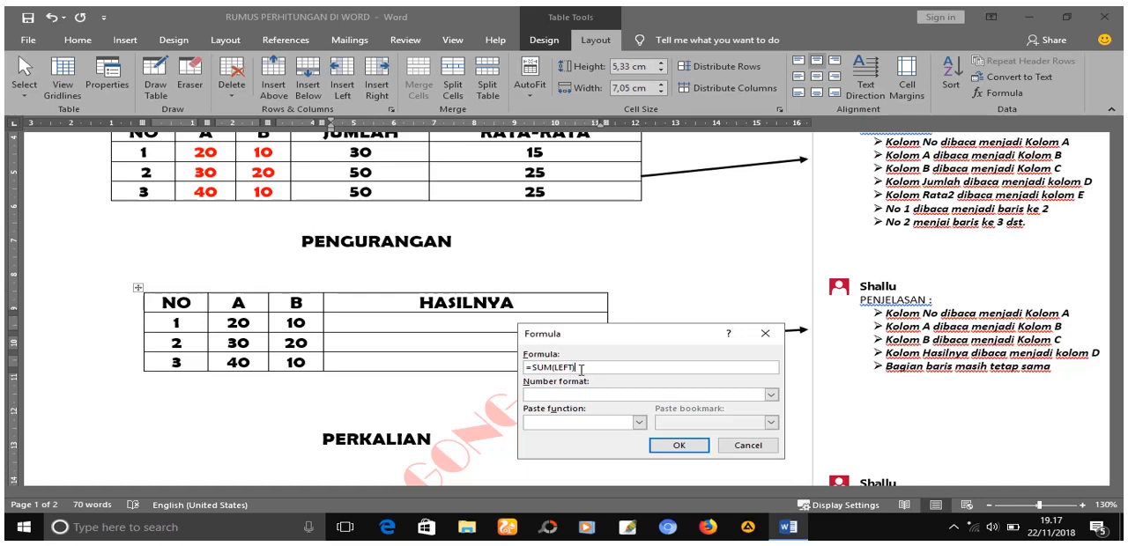
key(BackSpace)
key(BackSpace)
key(BackSpace)
key(BackSpace)
key(BackSpace)
key(BackSpace)
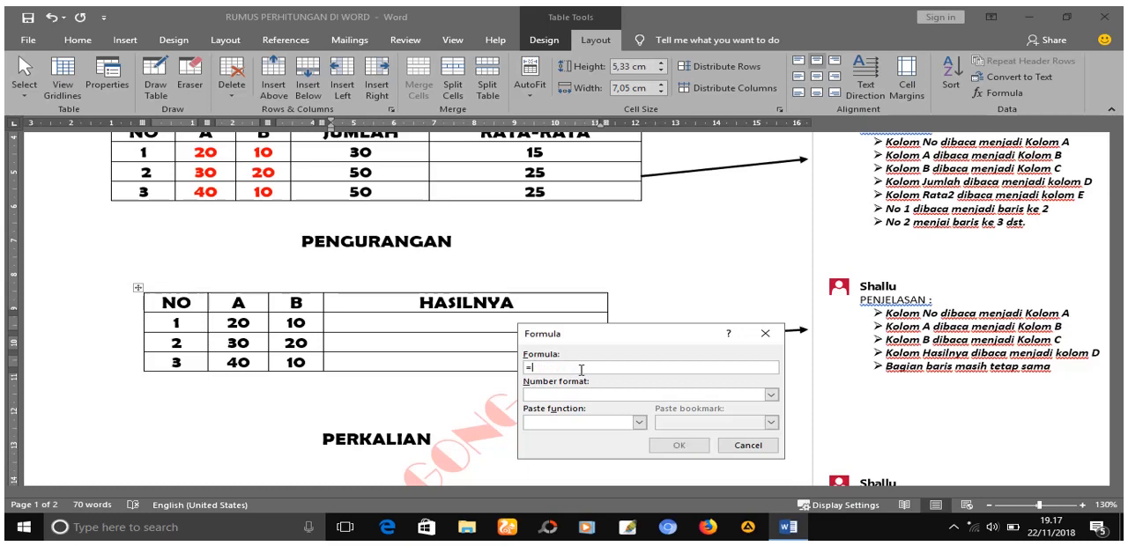
text(b)
text(B2-)
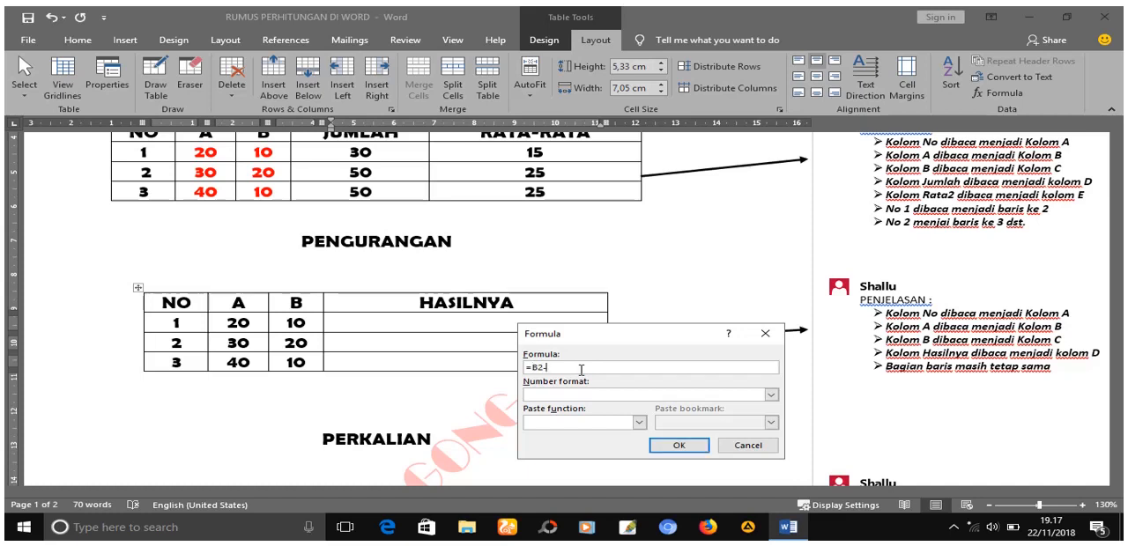
text(C2)
click(679, 445)
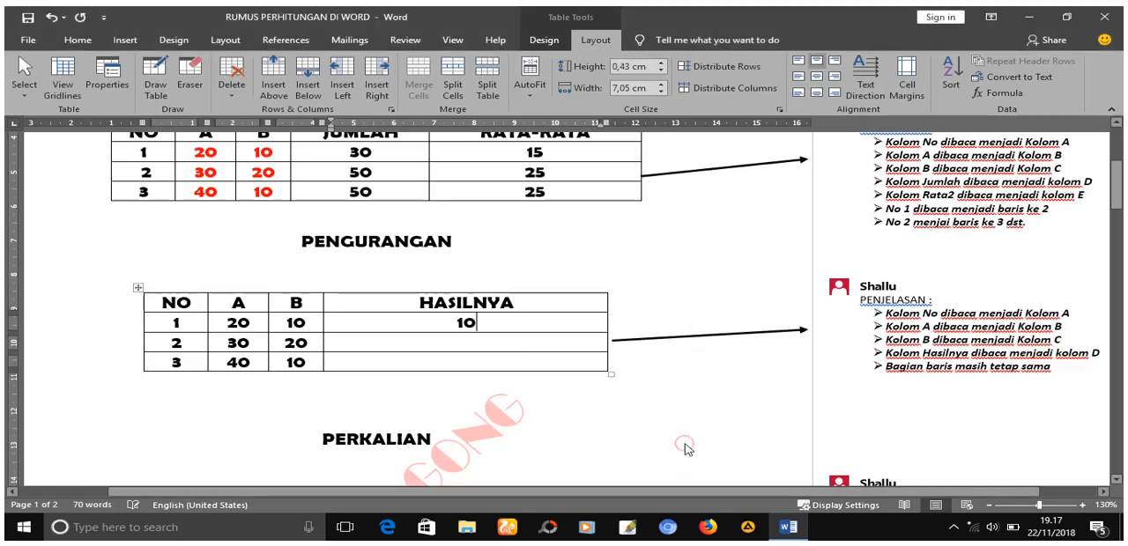
- Insert a formula in the HASILNYA cell of row NO 2 in the PENGURANGAN table that subtracts the row's B value from its A value
click(492, 346)
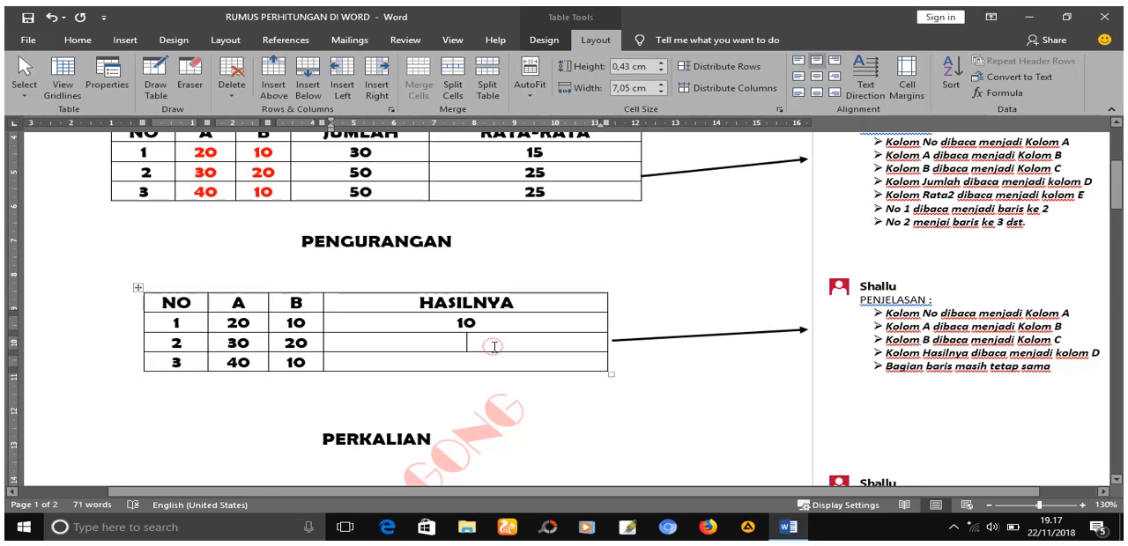
click(1005, 93)
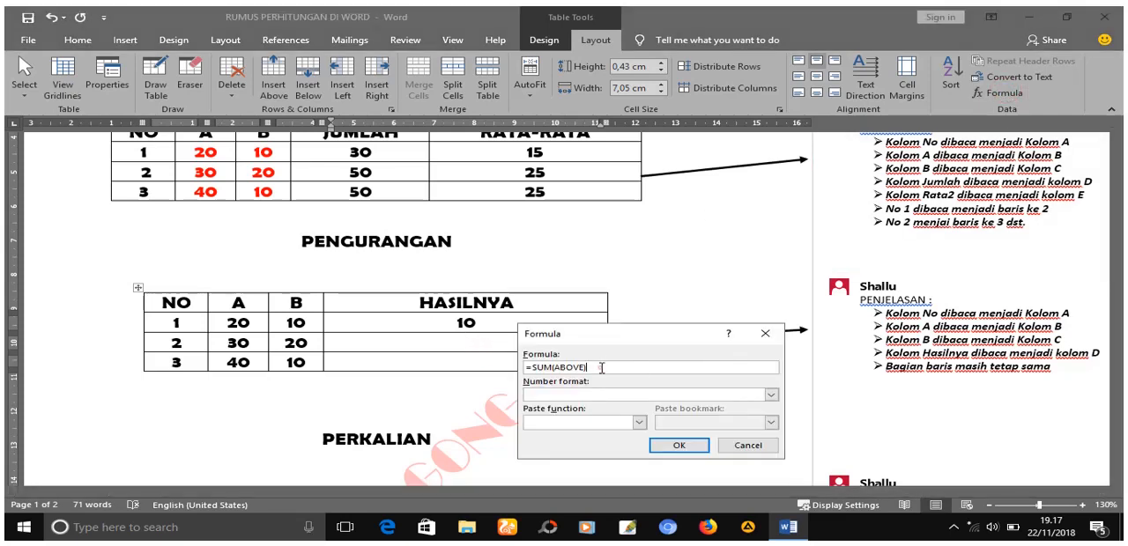
key(BackSpace)
key(BackSpace)
key(BackSpace)
key(BackSpace)
key(BackSpace)
key(BackSpace)
key(BackSpace)
text(B)
click(678, 446)
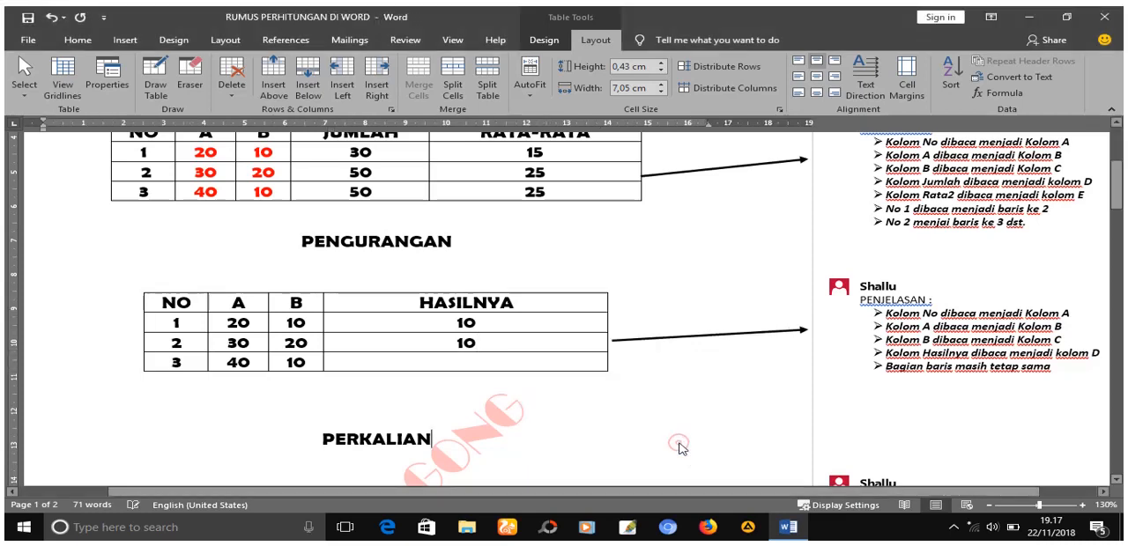
- Insert the formula =B4-C4 in the HASILNYA cell of row NO 3 in the PENGURANGAN table, replacing the suggested formula
click(469, 367)
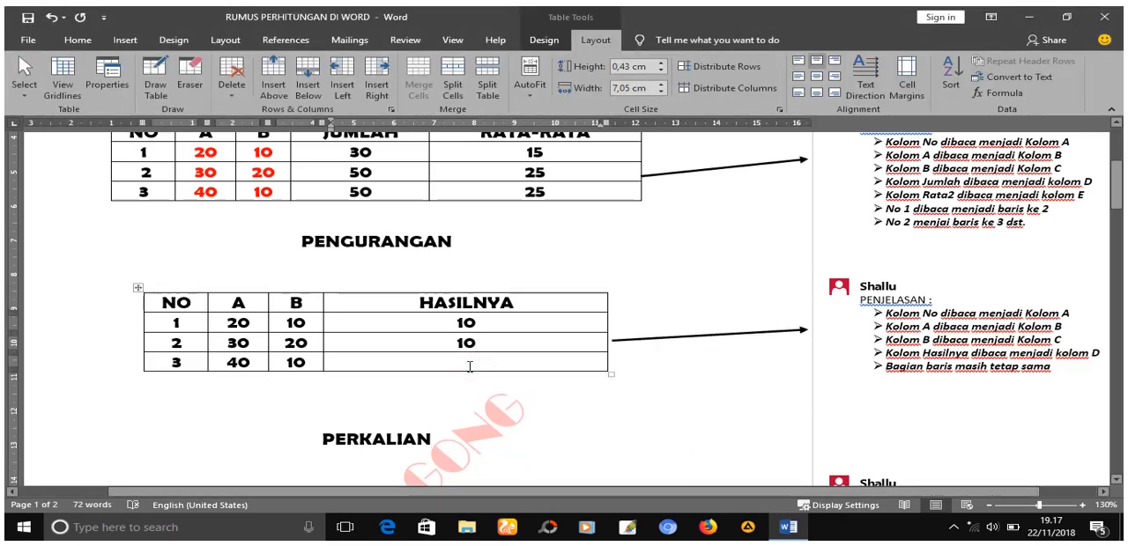
click(1001, 92)
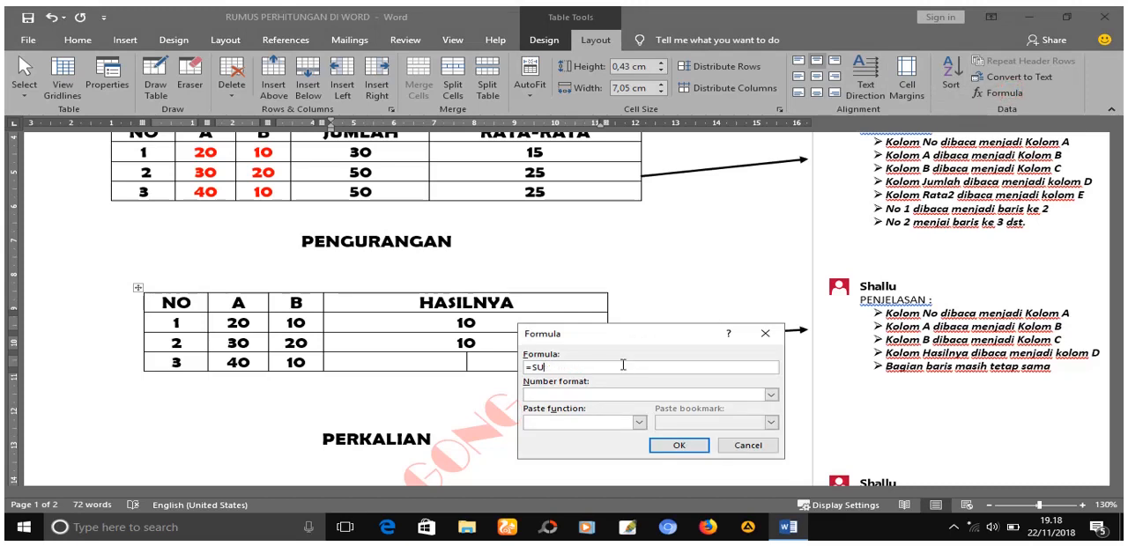
key(BackSpace)
key(BackSpace)
text(B4-C4)
click(679, 446)
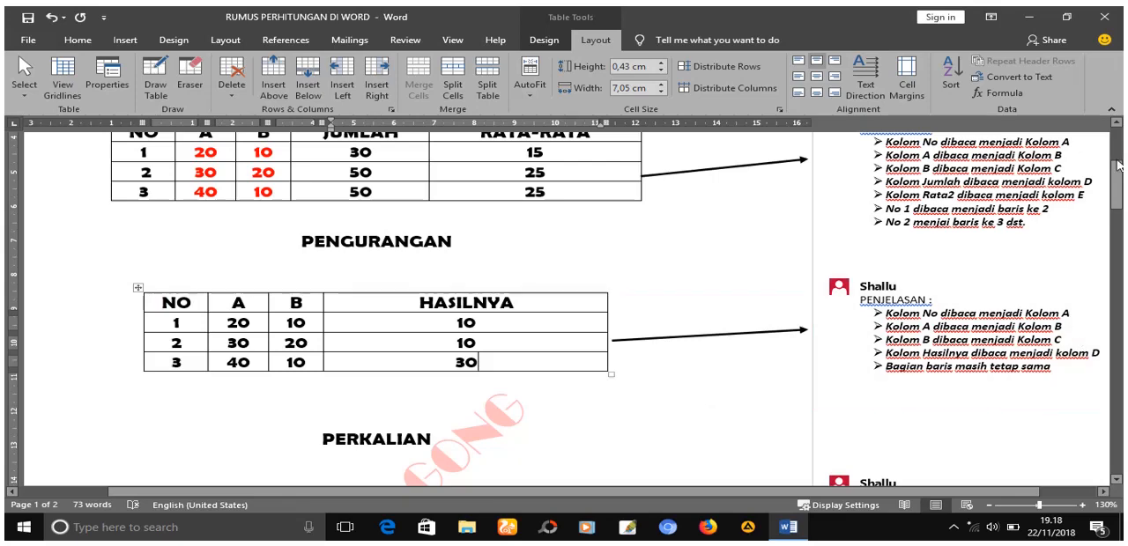
- Replace the bullets in the PERKALIAN table's comment with a copy of the five bullets from the PENGURANGAN table's comment
drag(1118, 168, 1117, 198)
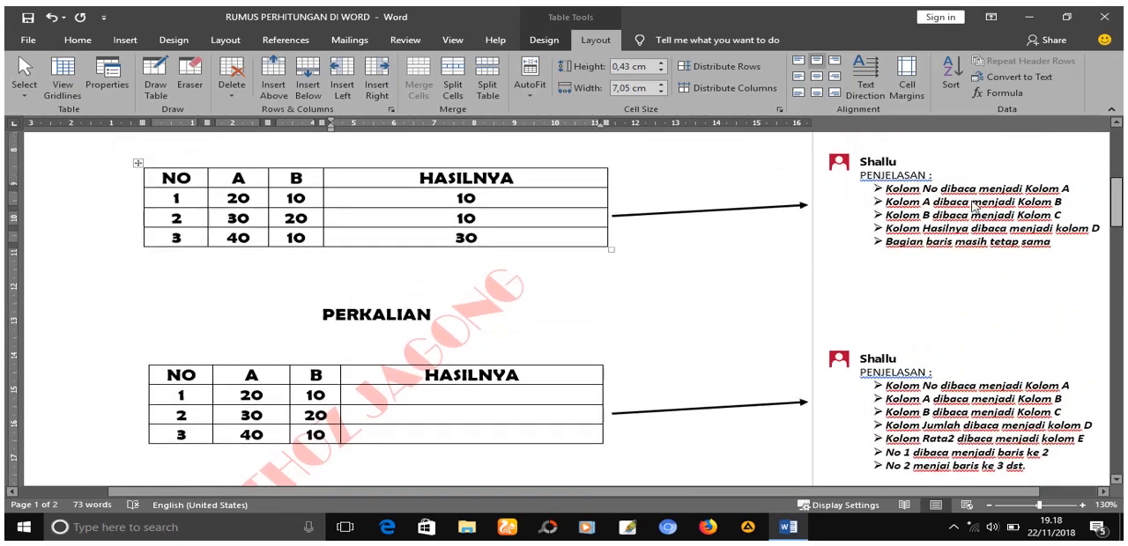
click(903, 202)
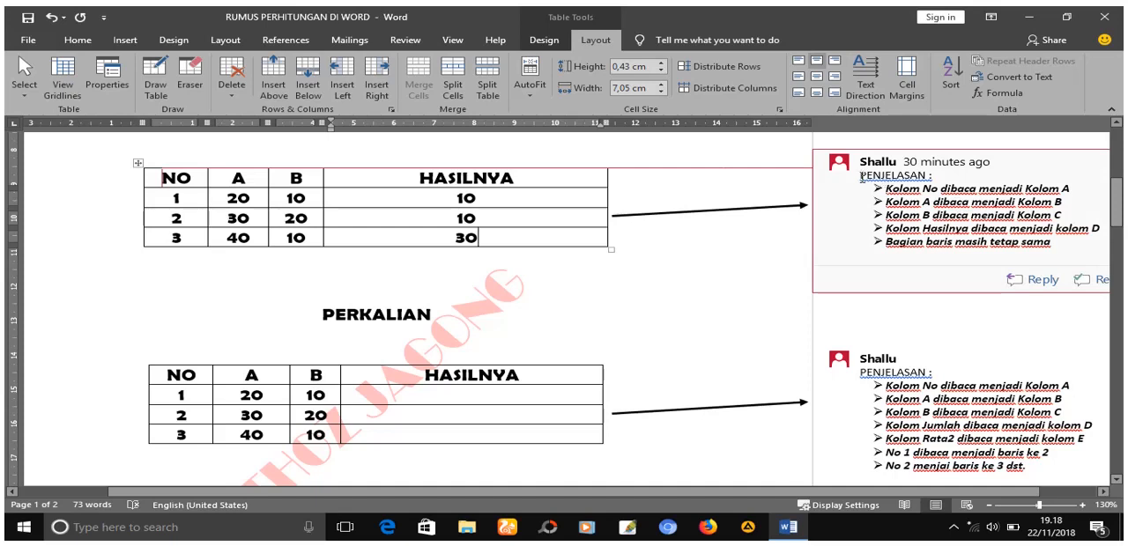
drag(887, 187, 1049, 253)
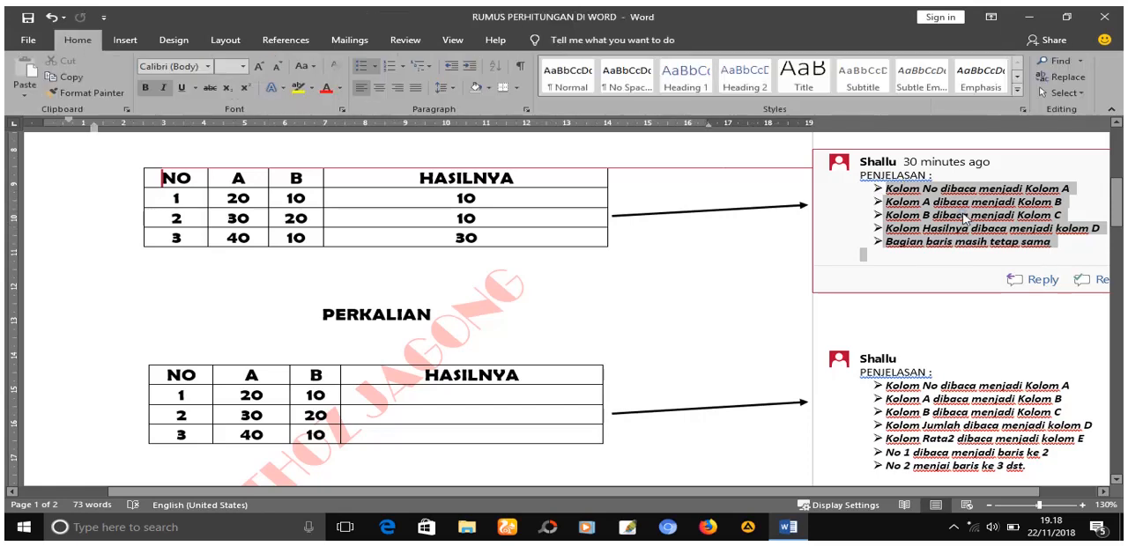
right_click(961, 212)
click(895, 224)
scroll(890, 238, down, 4)
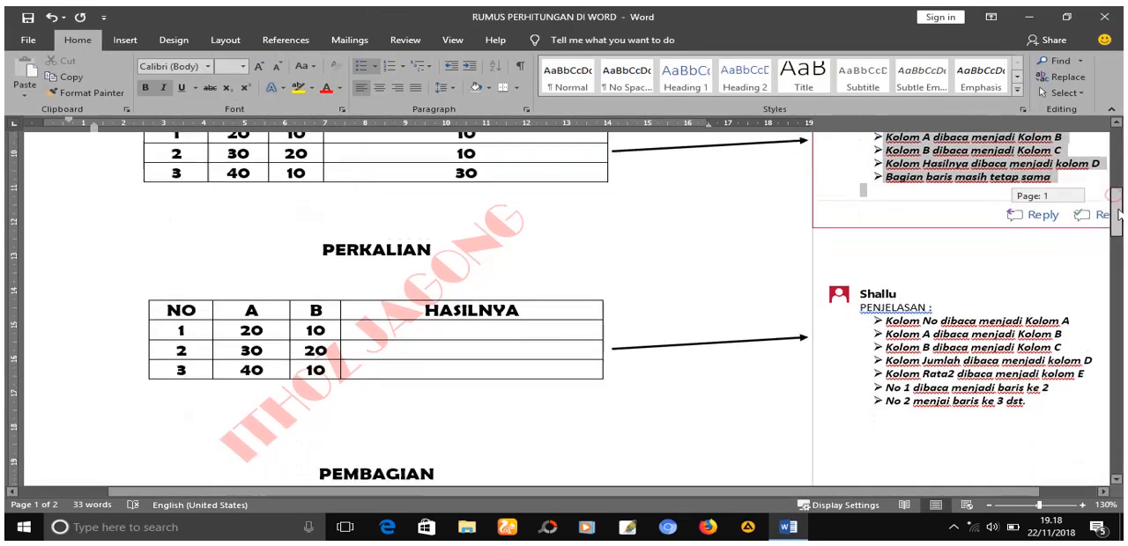
click(887, 221)
drag(887, 221, 1048, 307)
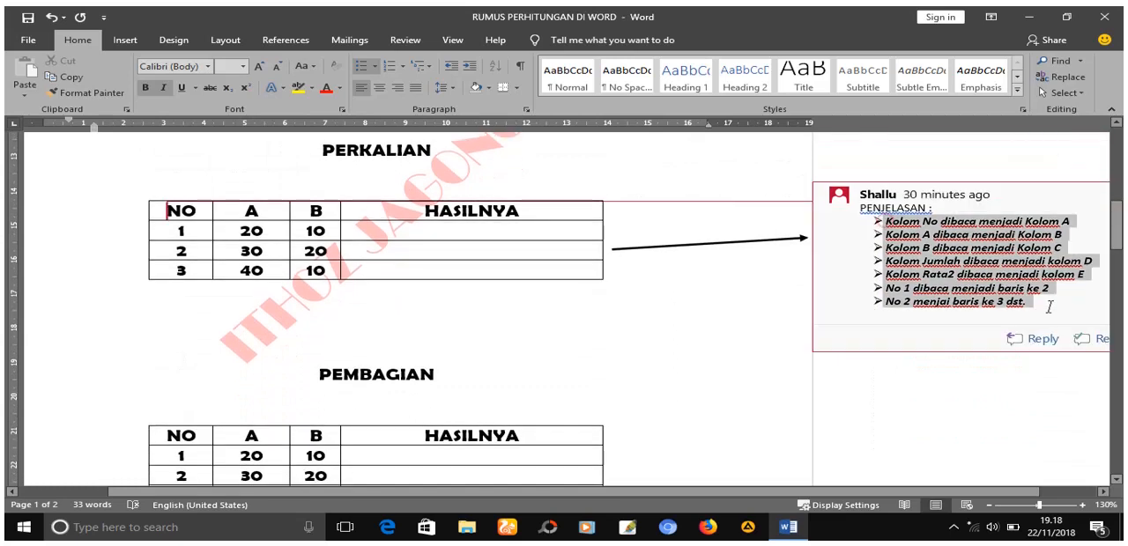
key(Delete)
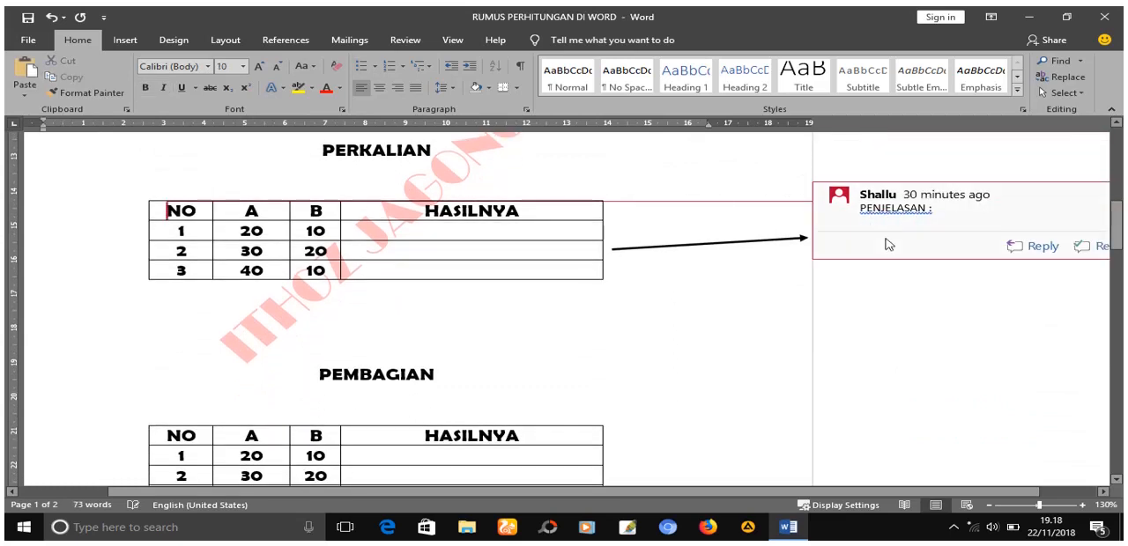
key(ctrl+v)
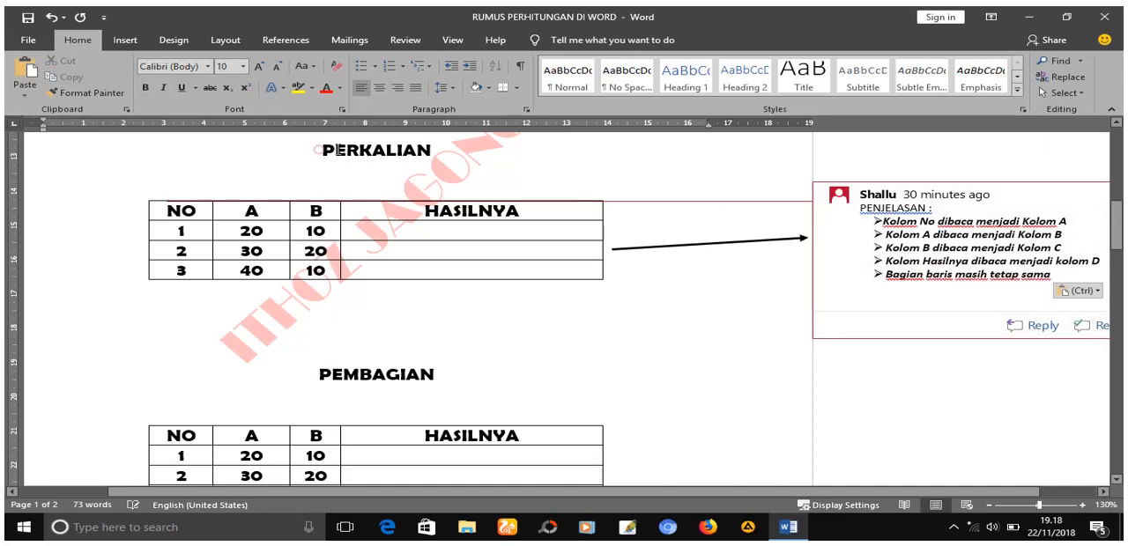
- Color the PERKALIAN heading and the numbers in columns A and B of its table red
drag(319, 150, 459, 150)
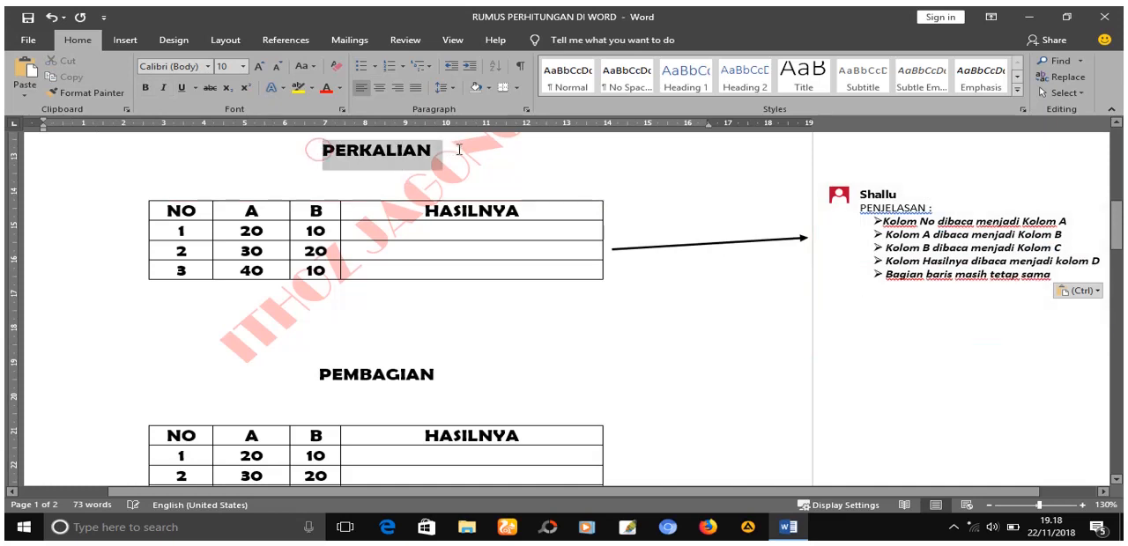
click(326, 88)
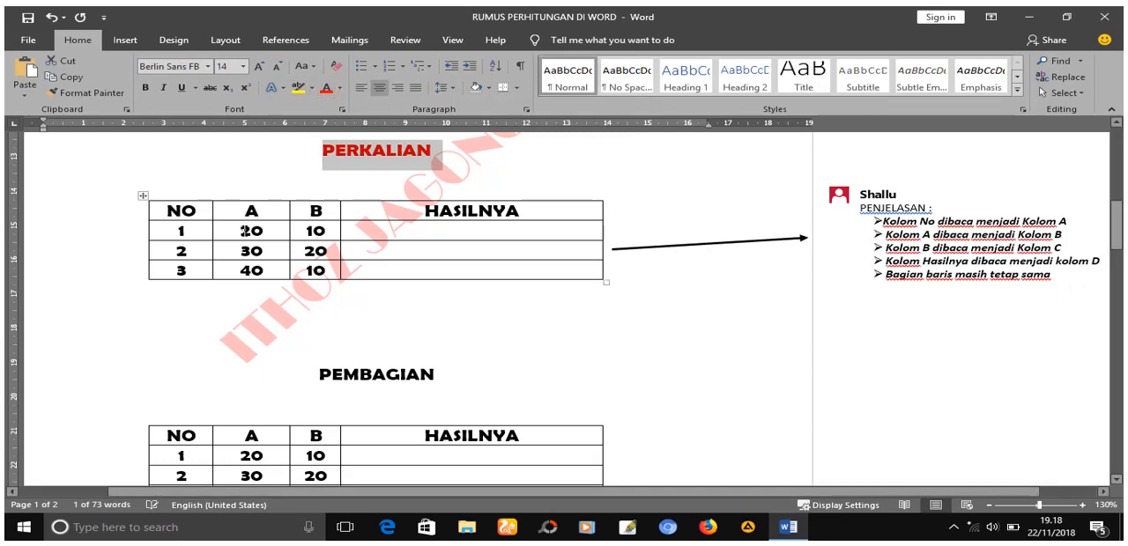
drag(249, 231, 332, 230)
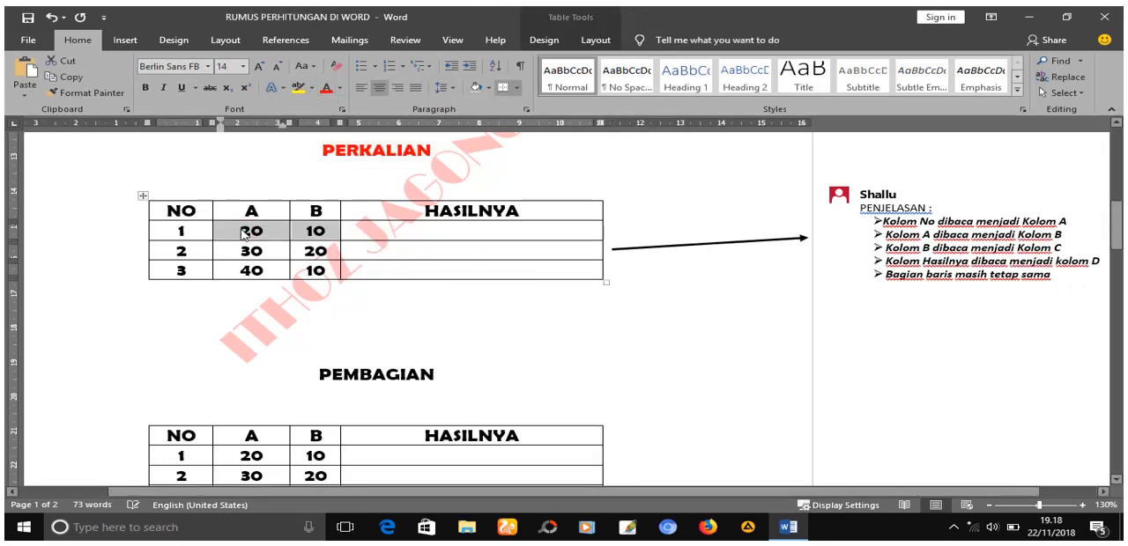
drag(247, 232, 314, 269)
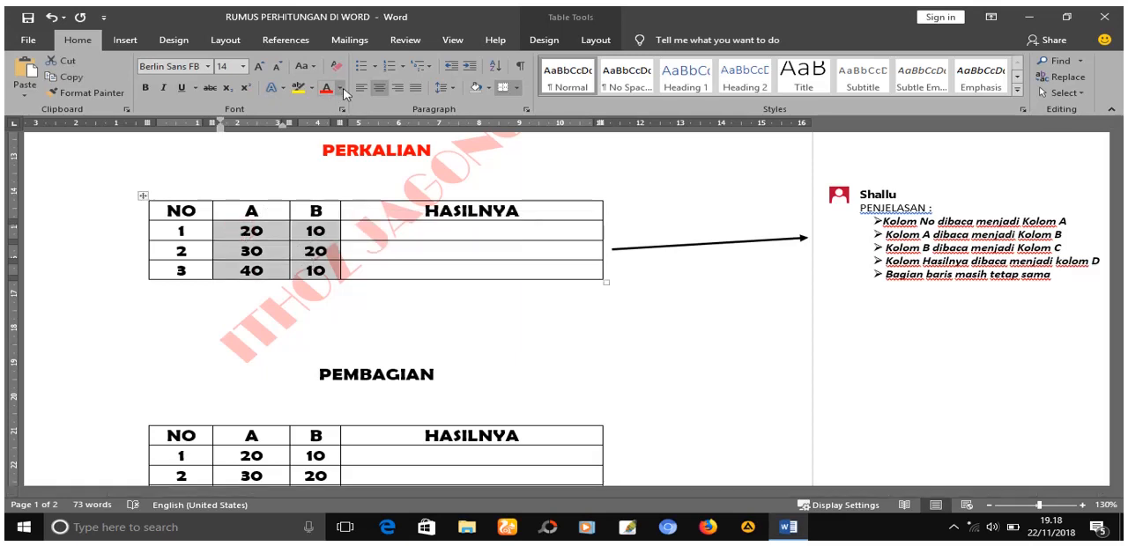
click(326, 88)
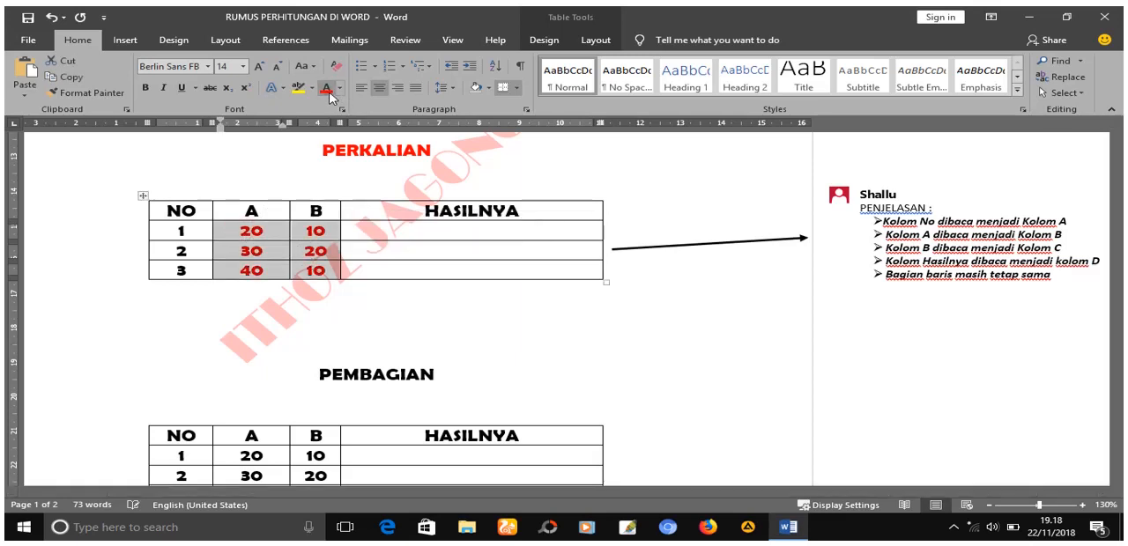
- Insert the formula =B2*C2 in the HASILNYA cell of row NO 1 in the PERKALIAN table, copying the formula text before confirming
click(361, 235)
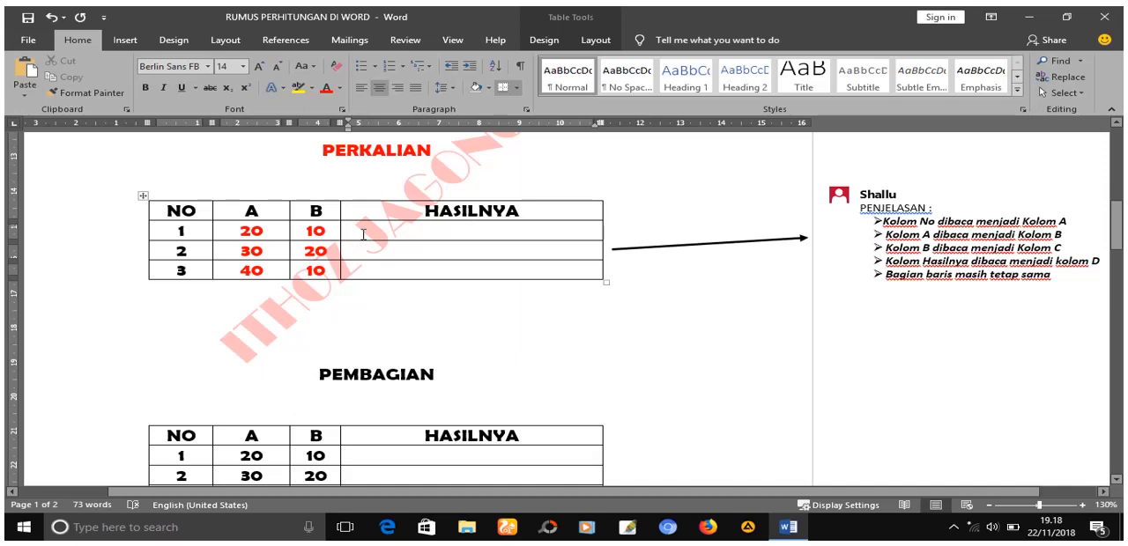
click(584, 44)
click(999, 93)
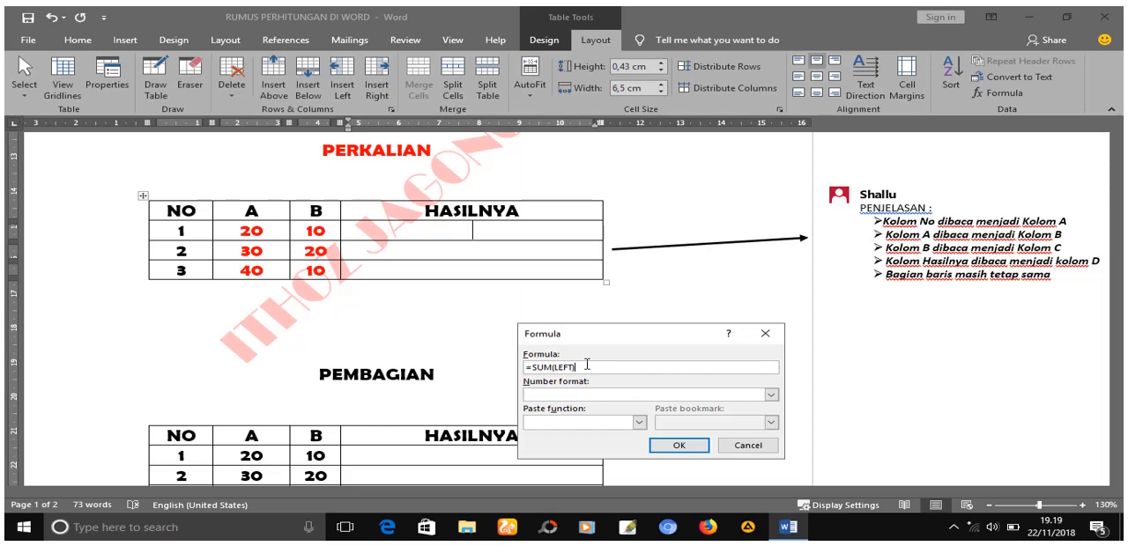
key(BackSpace)
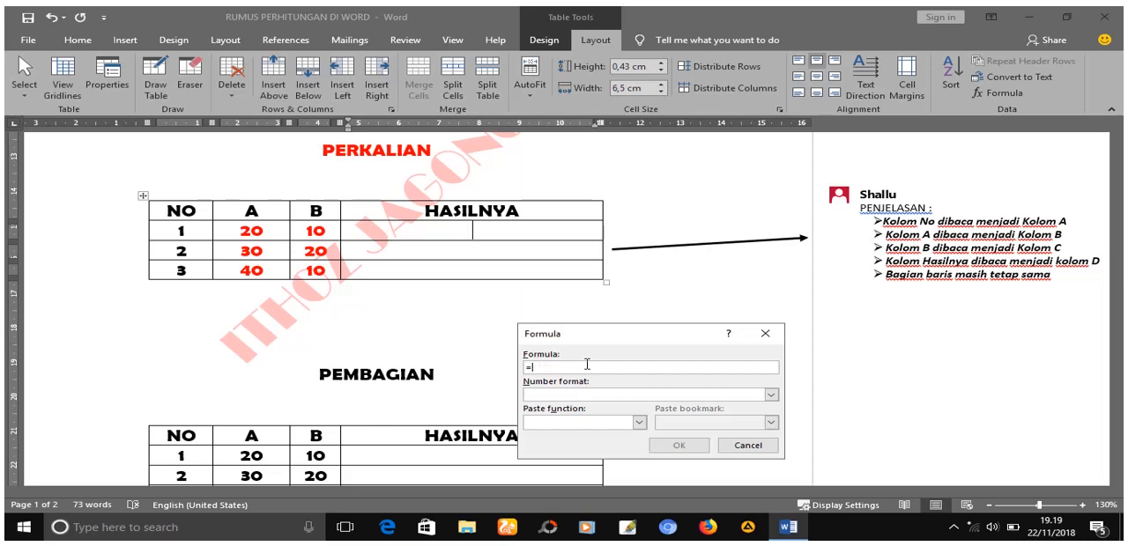
text(B2*C2)
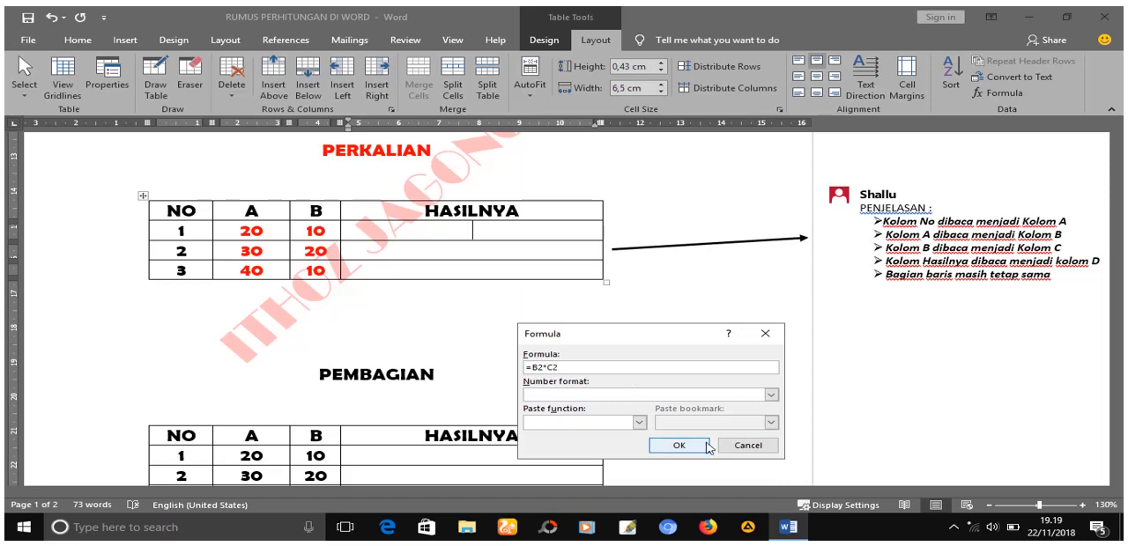
drag(584, 366, 527, 363)
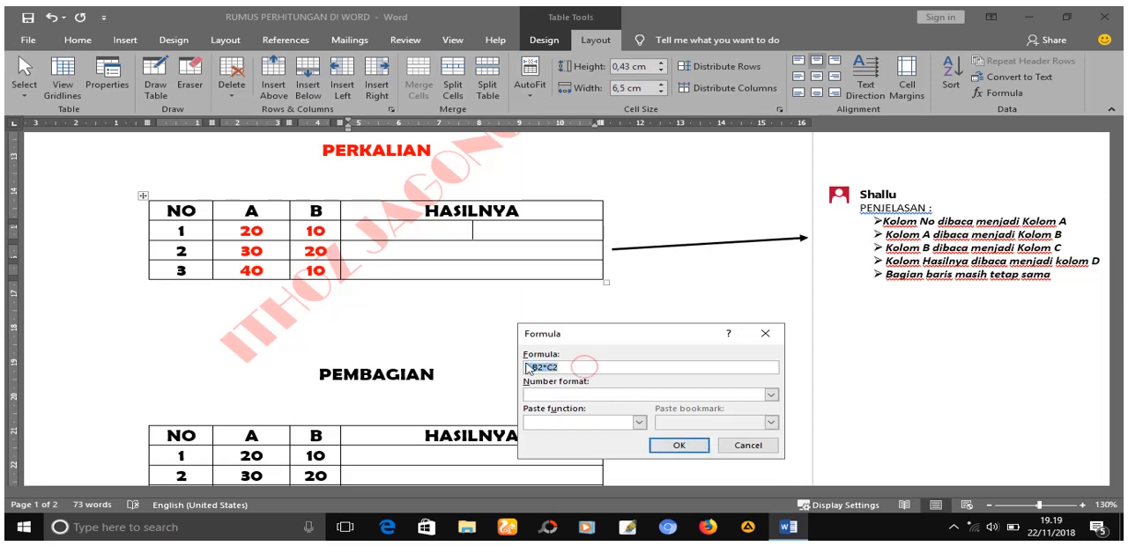
right_click(530, 364)
click(578, 390)
click(680, 445)
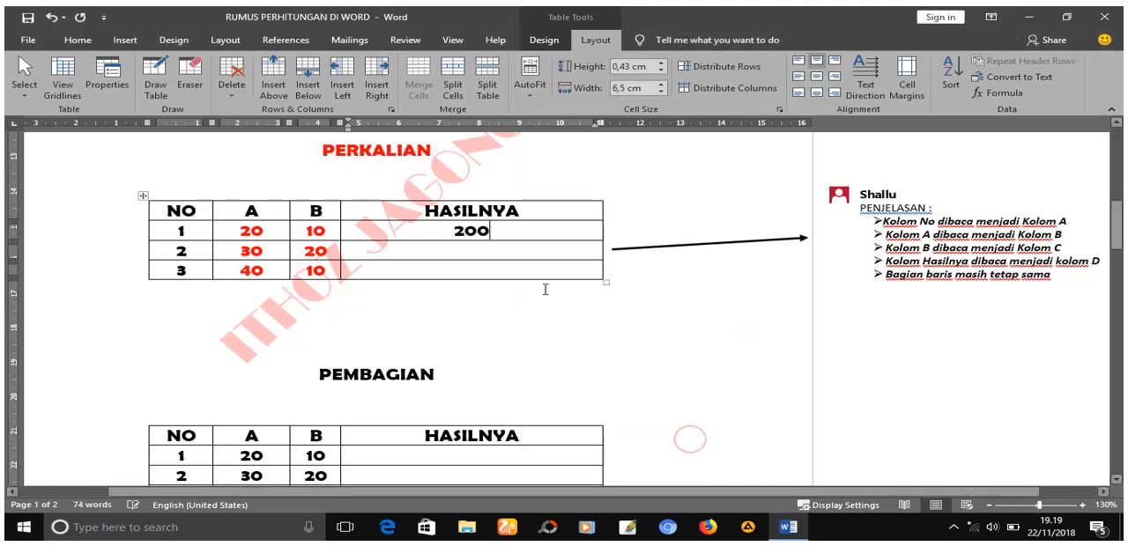
- Insert the formula =B3*C3 in the HASILNYA cell of row NO 2 in the PERKALIAN table by adapting the copied formula
click(483, 253)
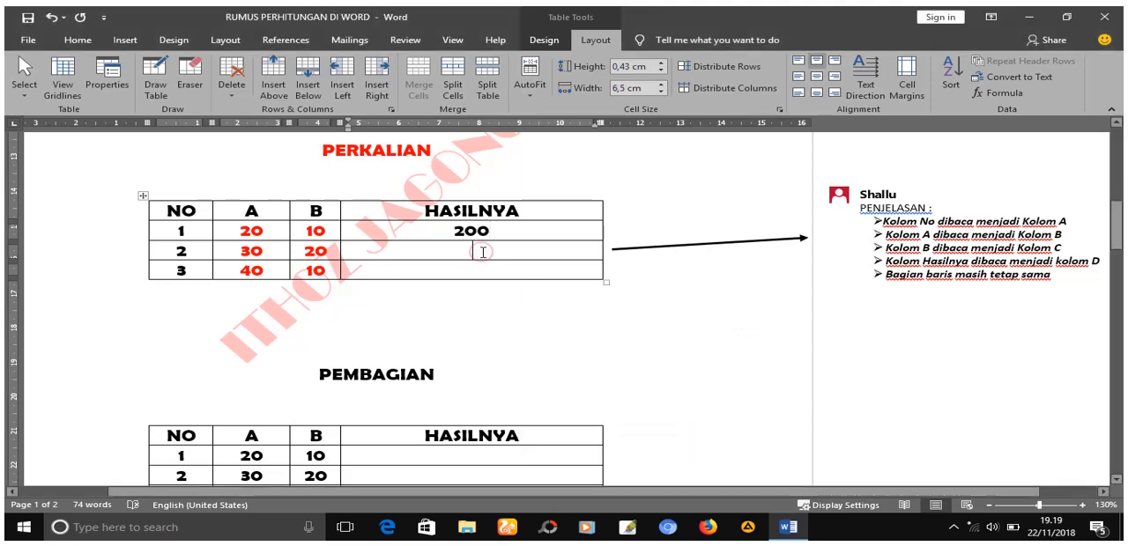
click(986, 95)
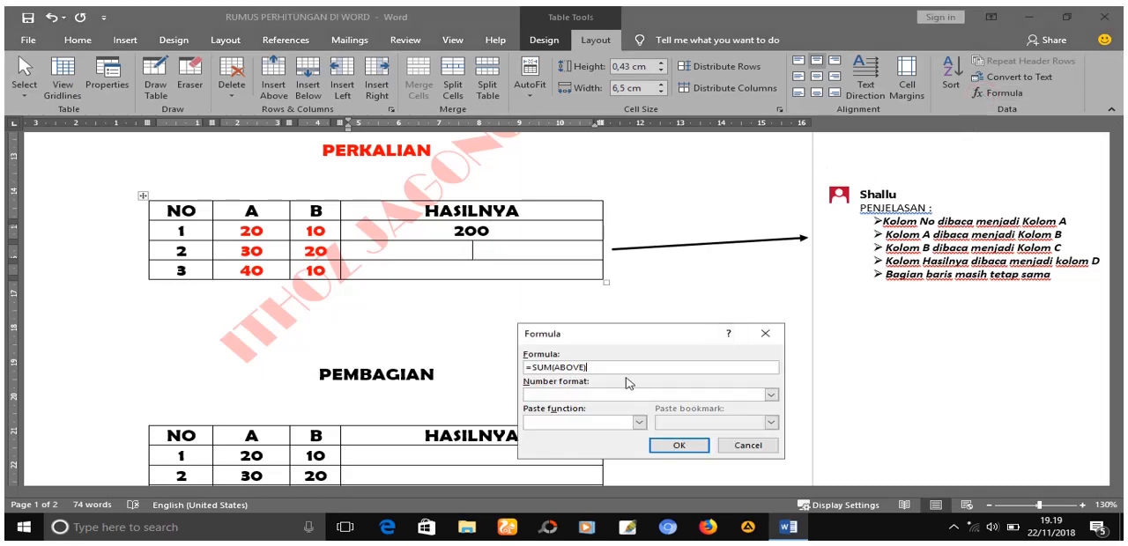
double_click(606, 367)
text(=B2*C2)
click(543, 368)
key(BackSpace)
click(669, 446)
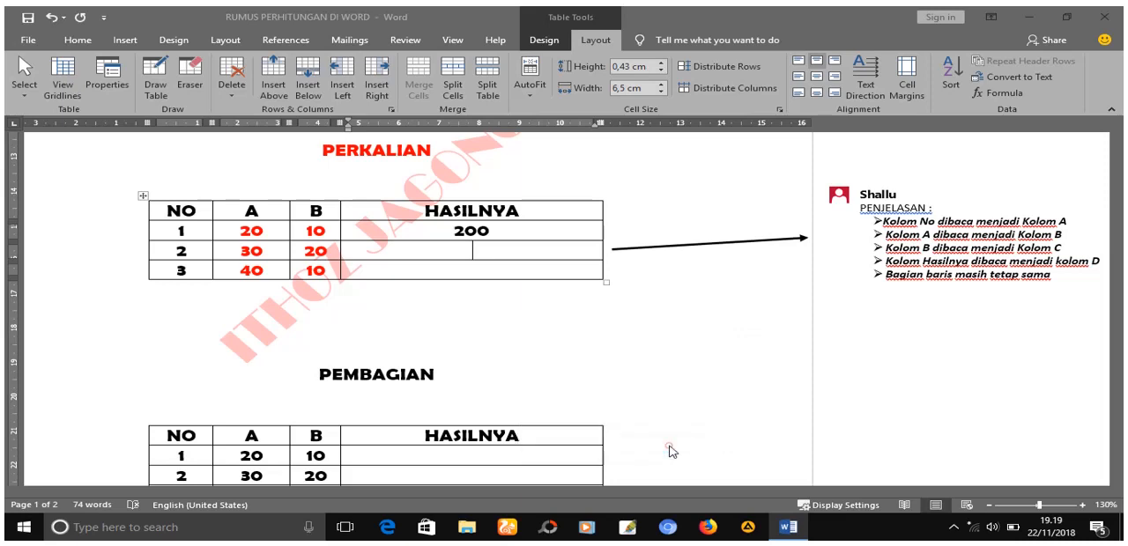
- Insert a formula in the HASILNYA cell of row NO 3 in the PERKALIAN table that multiplies the row's A and B values
click(489, 268)
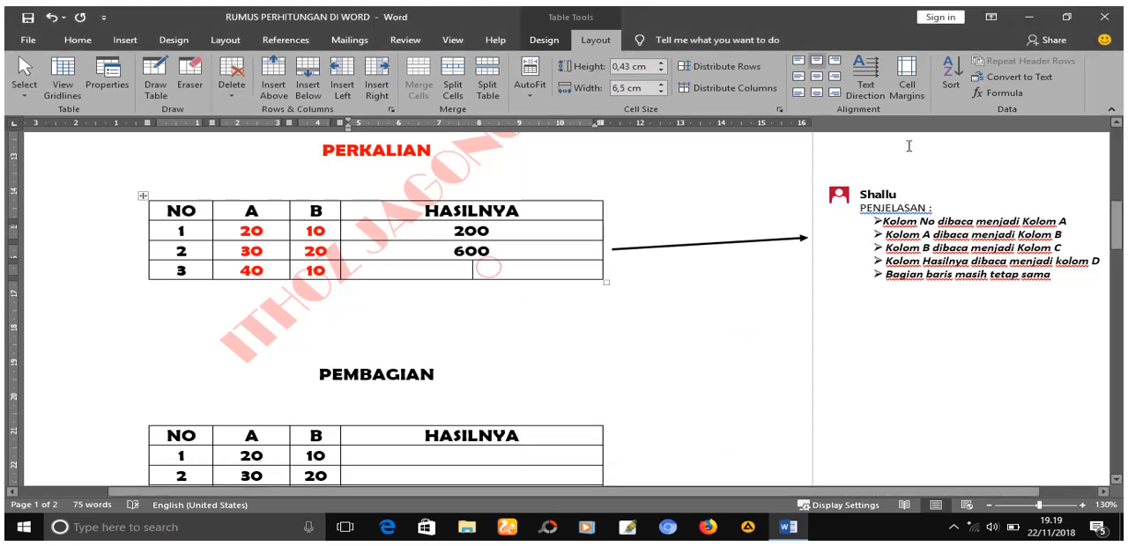
click(1010, 93)
drag(606, 367, 484, 374)
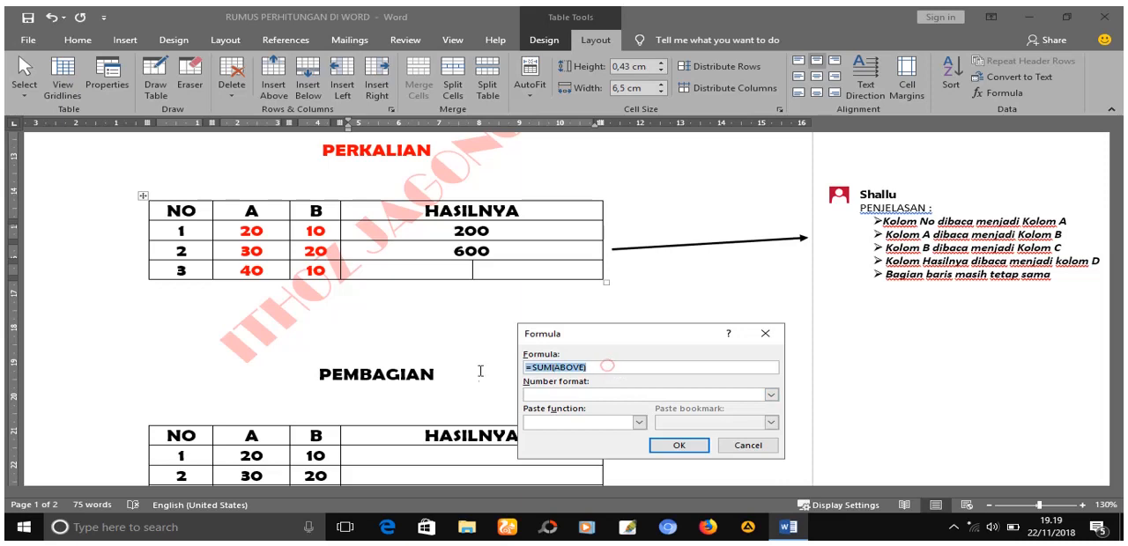
text(=B2*C2)
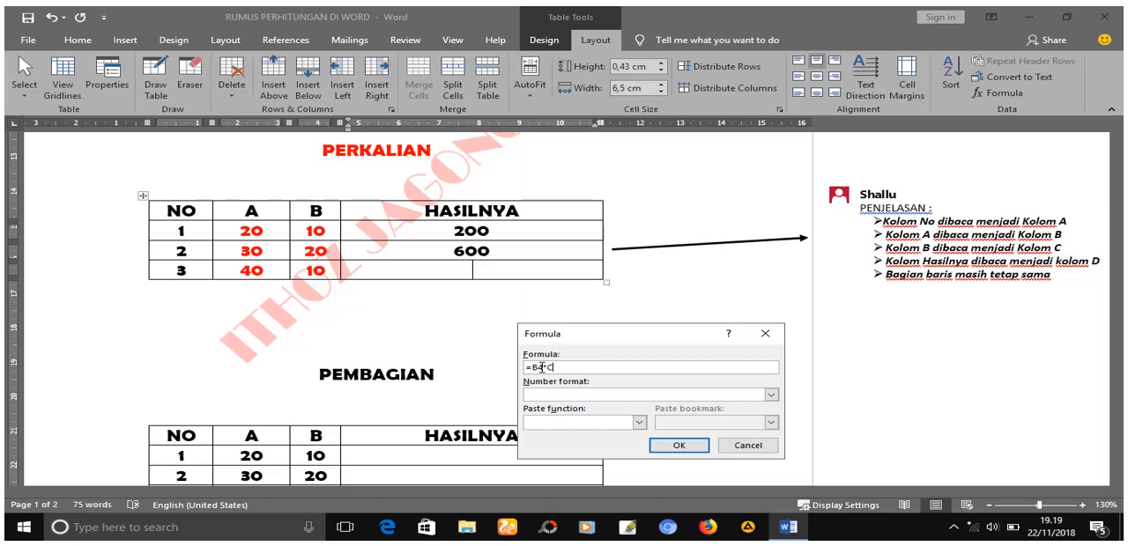
click(680, 445)
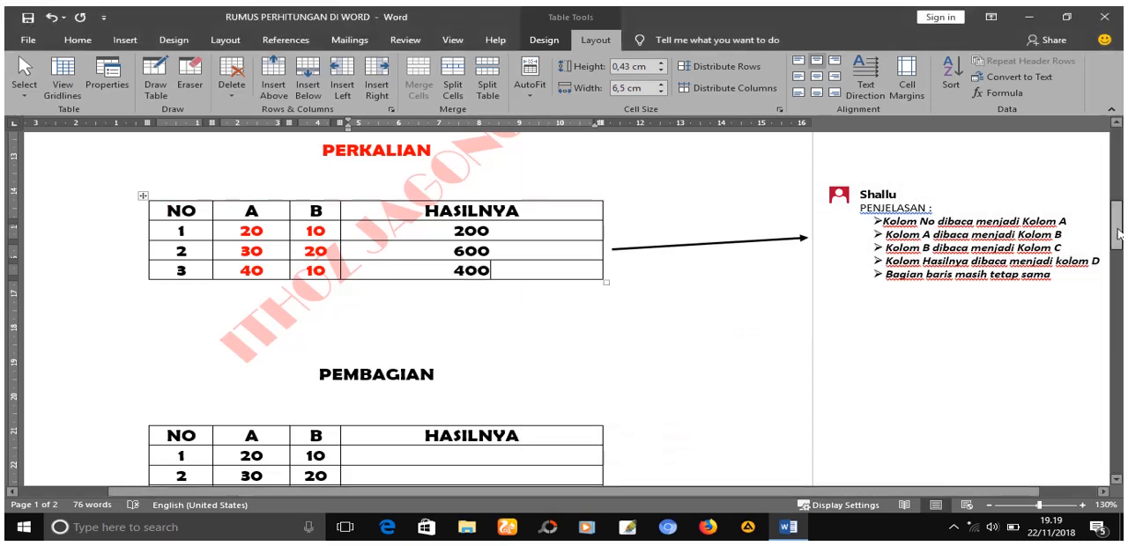
- Color the PEMBAGIAN heading and the numbers in columns A and B of its table red
drag(1117, 228, 1114, 261)
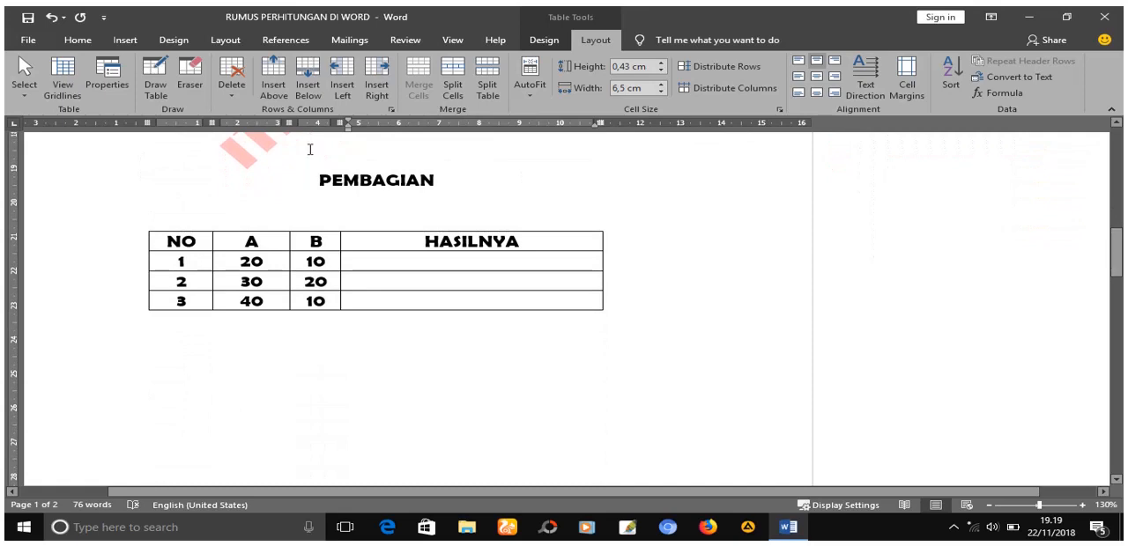
drag(314, 182, 445, 181)
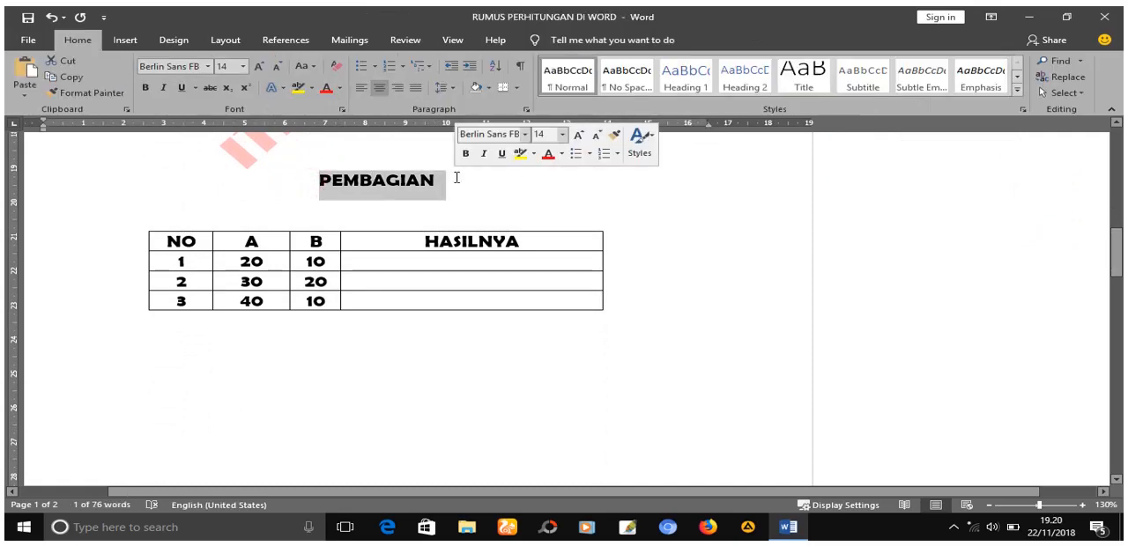
click(549, 154)
drag(234, 263, 320, 301)
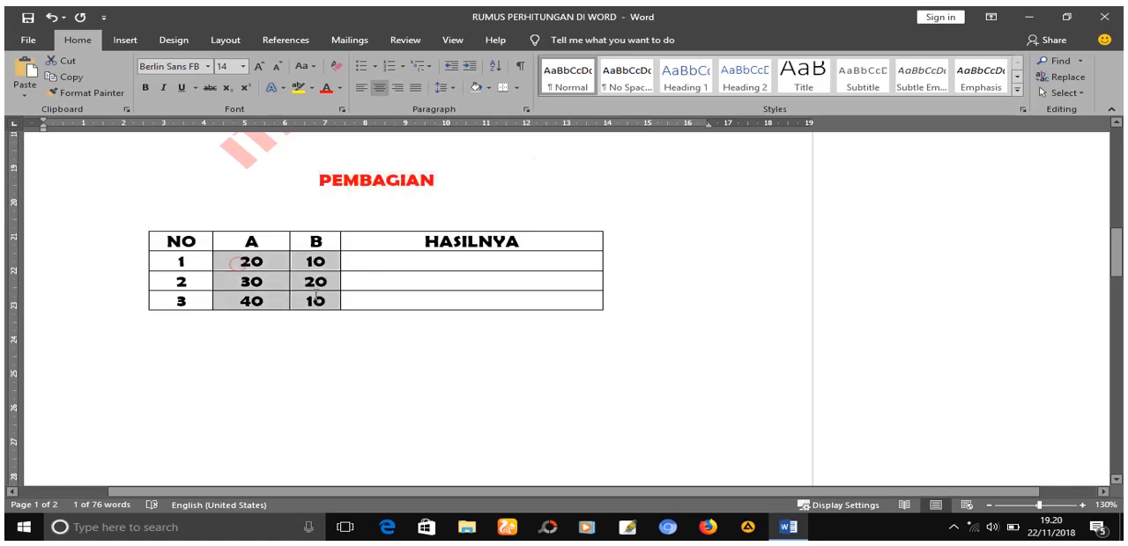
click(325, 87)
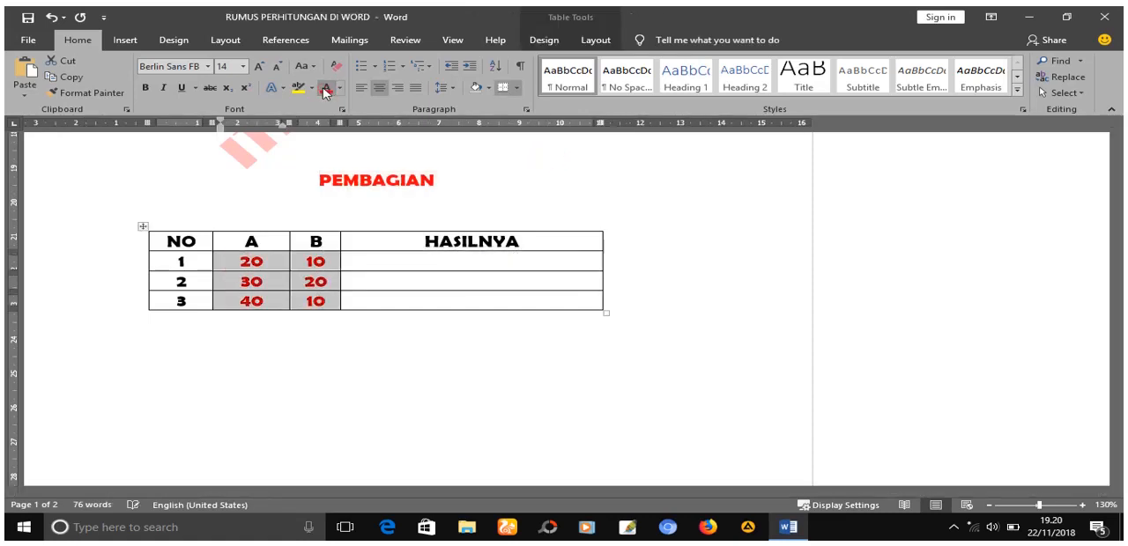
- Insert the formula =B2/C2 in the HASILNYA cell of row NO 1 in the PEMBAGIAN table, copying the formula text before confirming
click(417, 264)
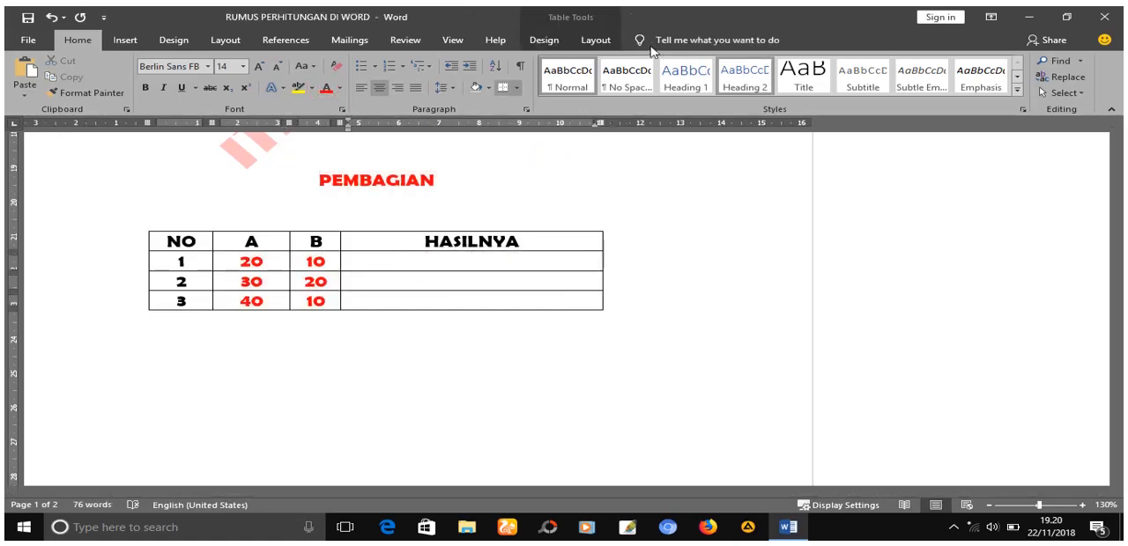
click(603, 40)
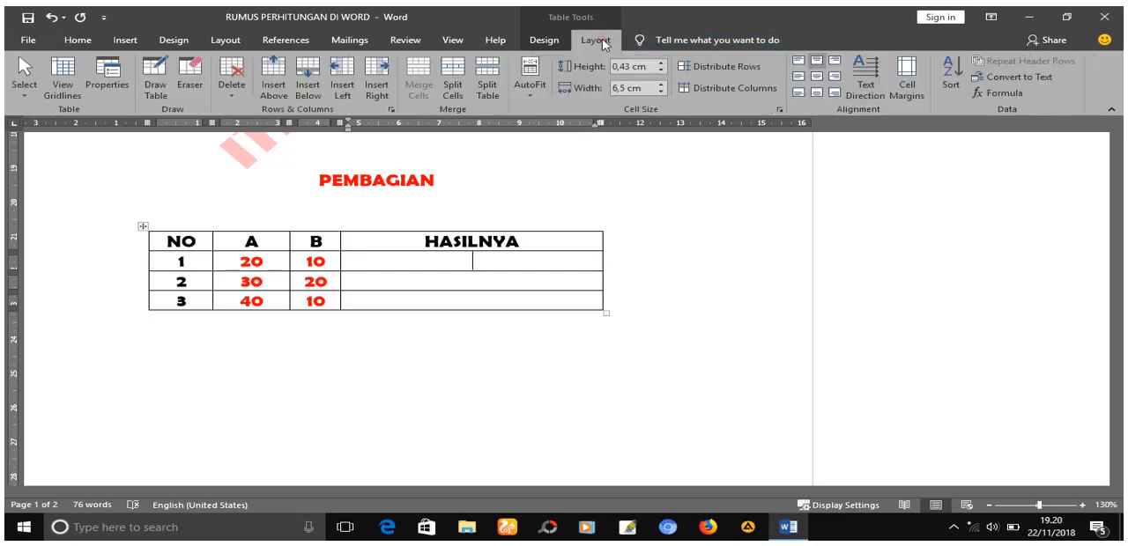
click(1016, 94)
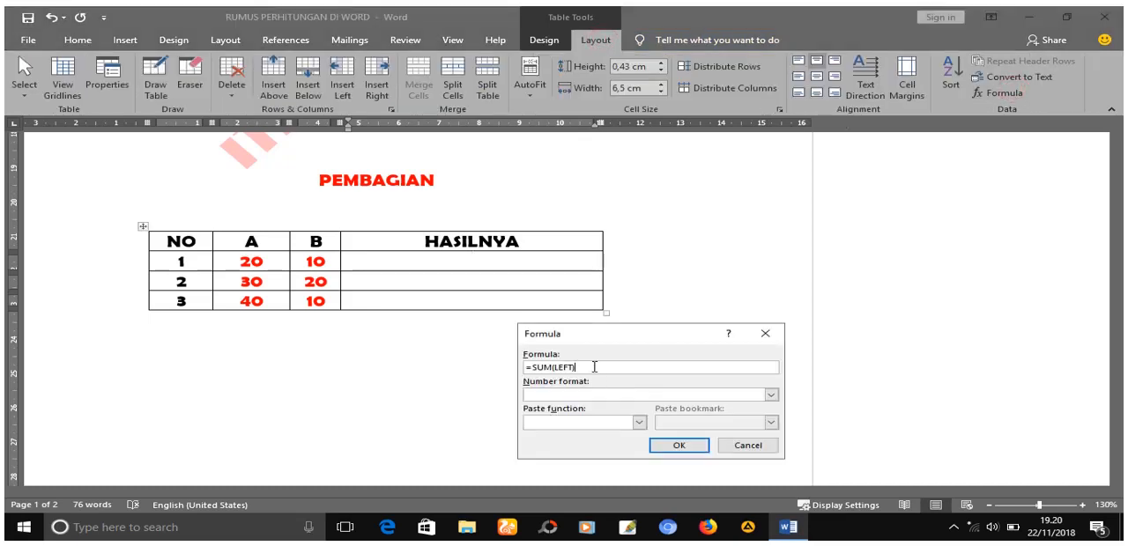
drag(594, 367, 535, 365)
text(B2/C2)
drag(578, 369, 525, 365)
right_click(541, 364)
click(580, 391)
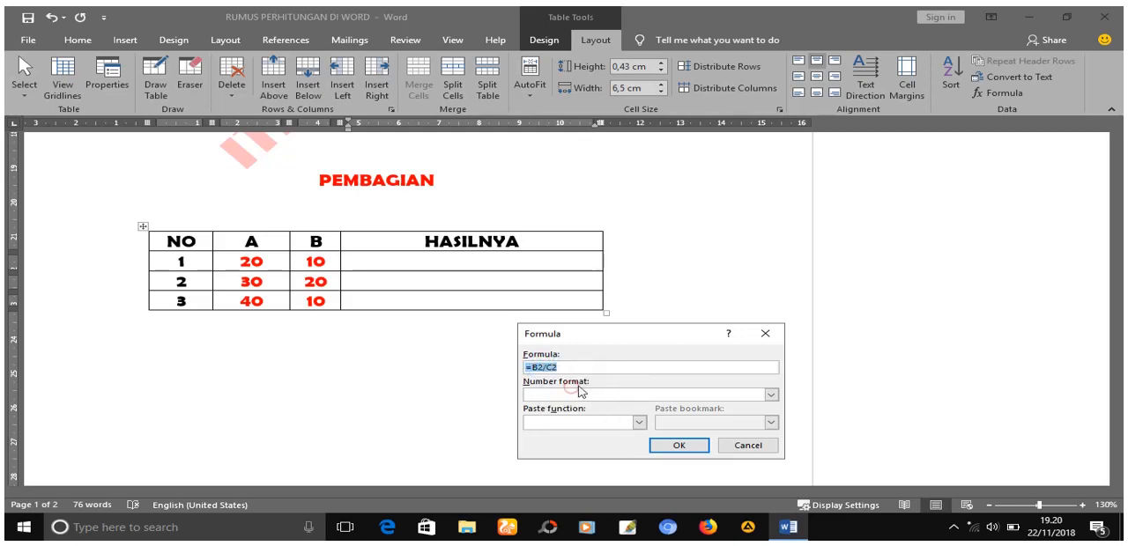
click(679, 445)
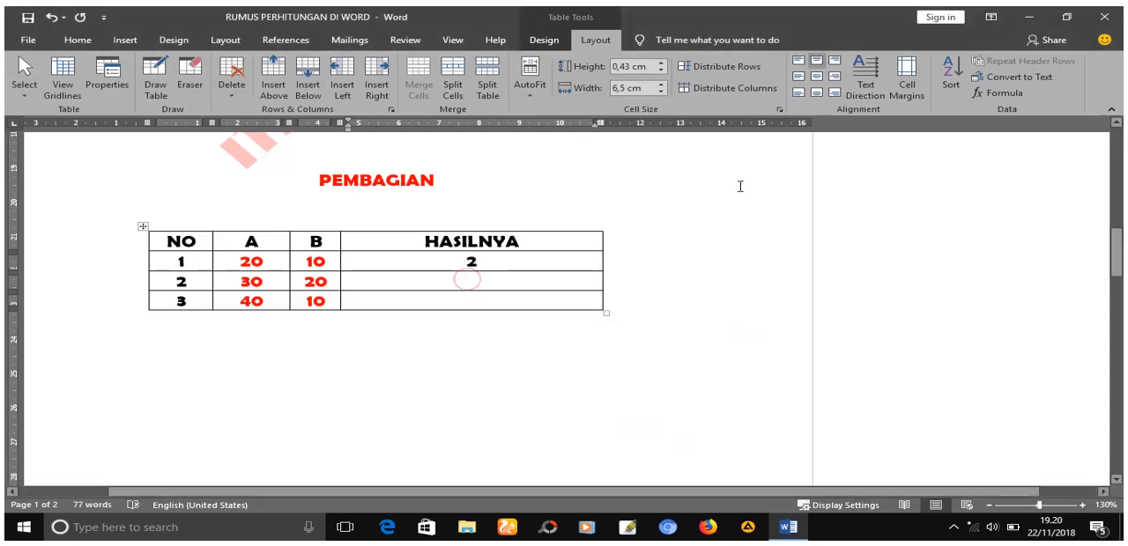
- Insert the formula =B3/C3 in the HASILNYA cell of row NO 2 in the PEMBAGIAN table by adapting the copied formula
click(991, 93)
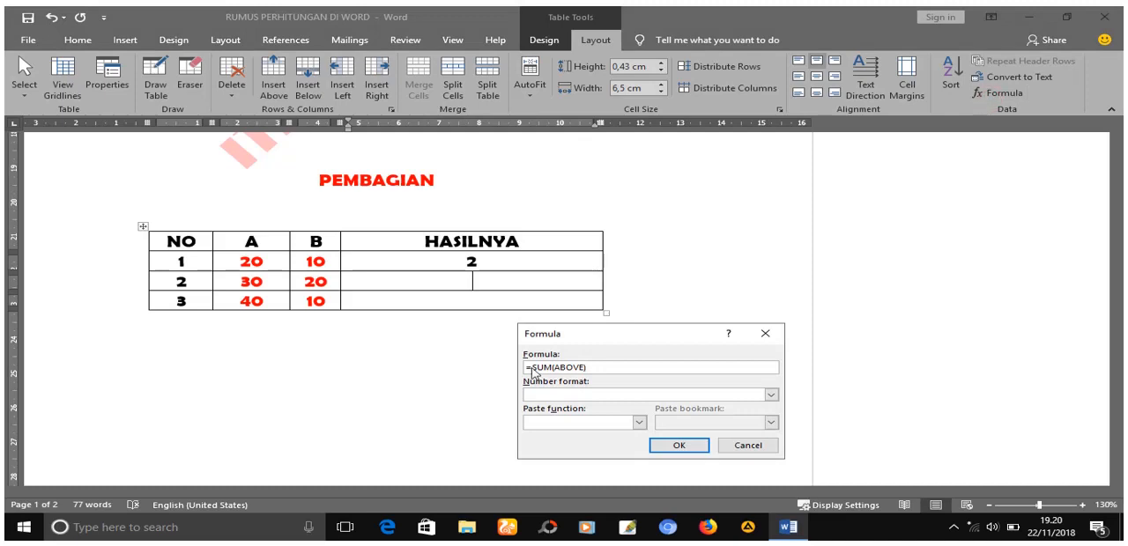
double_click(598, 367)
text(=B2/C2)
click(541, 367)
click(685, 446)
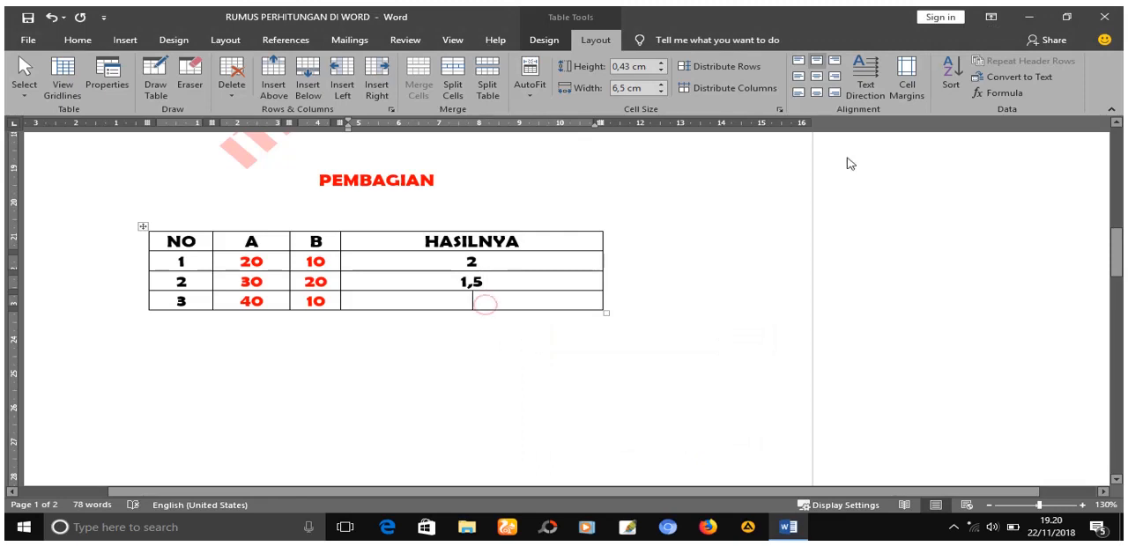
- Insert a formula in the HASILNYA cell of row NO 3 in the PEMBAGIAN table that divides the row's A value by its B value
click(1007, 92)
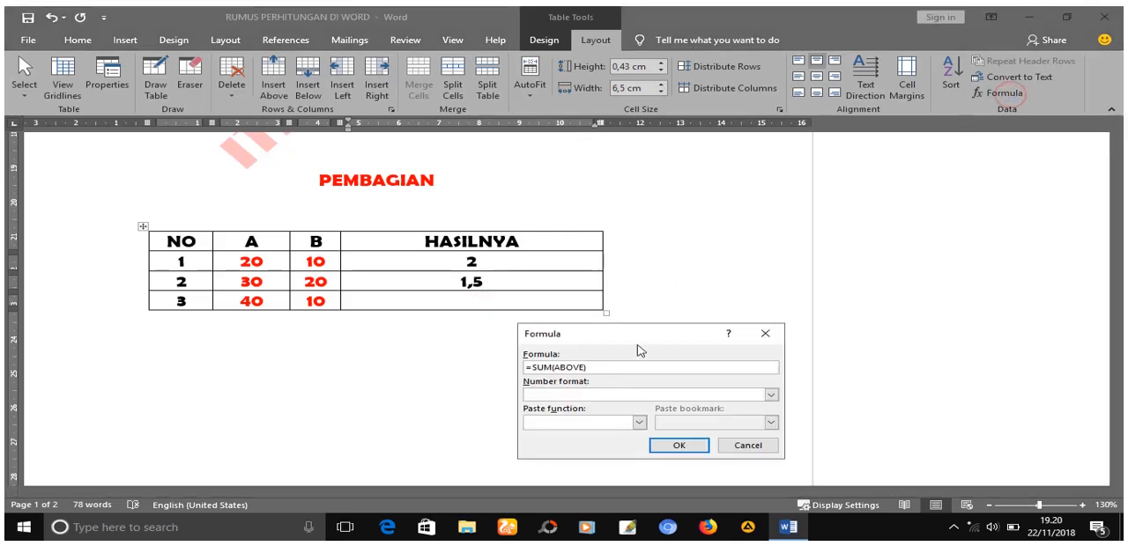
drag(605, 366, 523, 368)
text(=B2/C2)
click(678, 444)
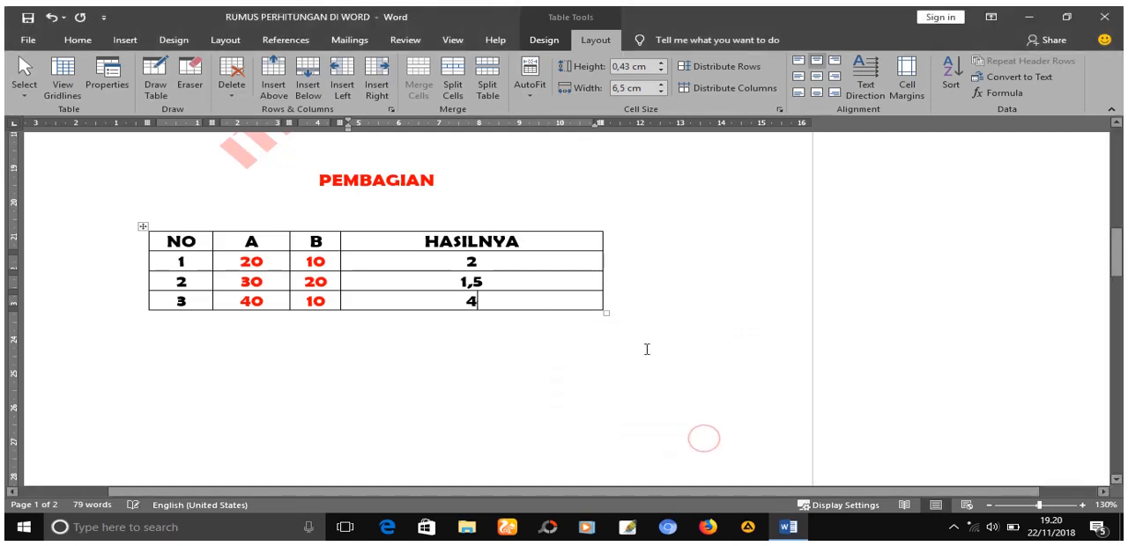
- Write the closing line "SEKIAN DAN TERIMAKASIH JANGAN LUPA LIKE, SHARE AND SUBSC" below the PEMBAGIAN table
click(403, 358)
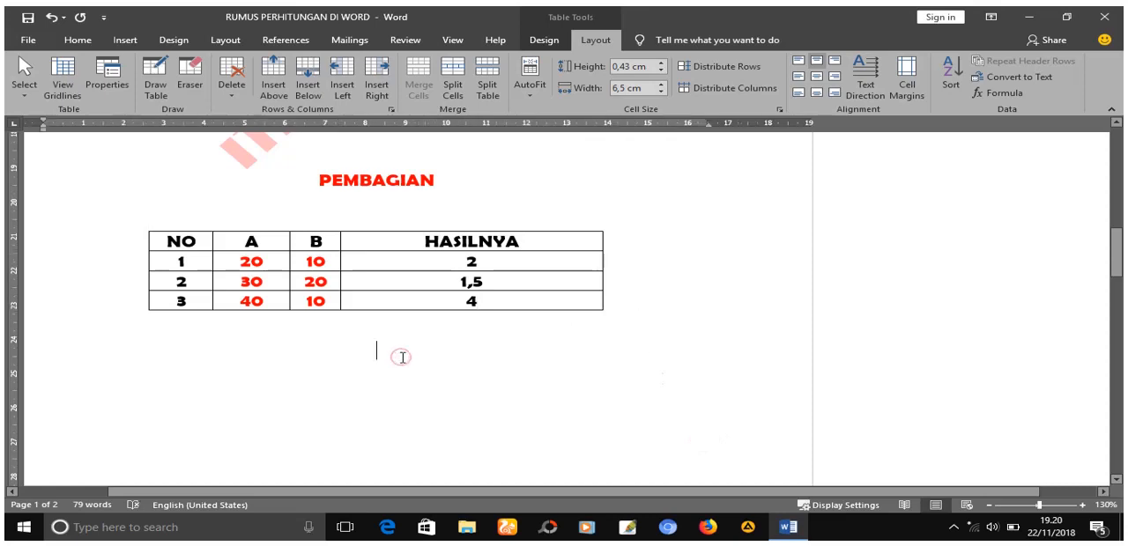
text(SE)
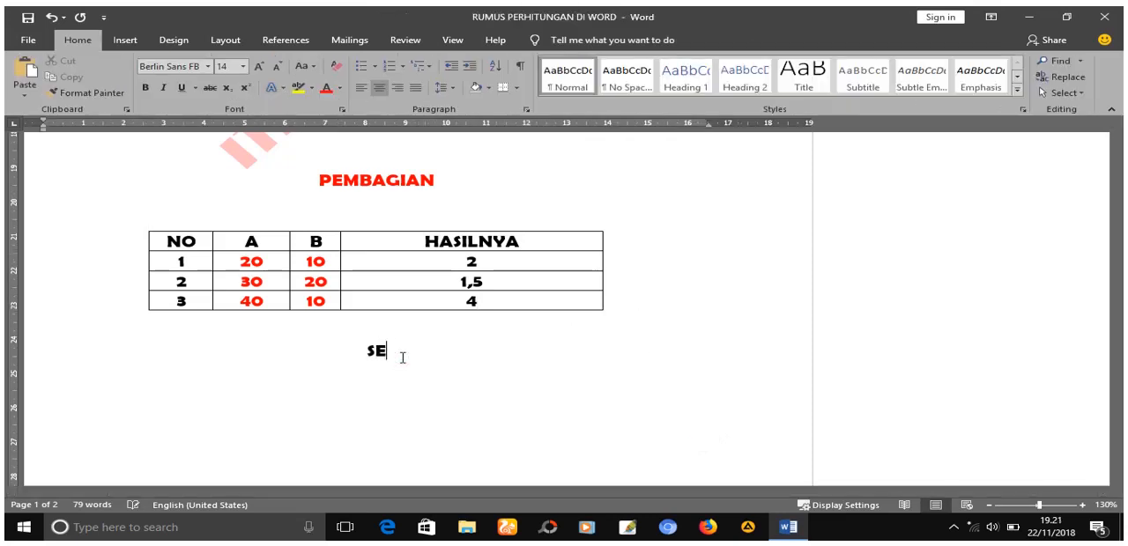
text(KIAN DA)
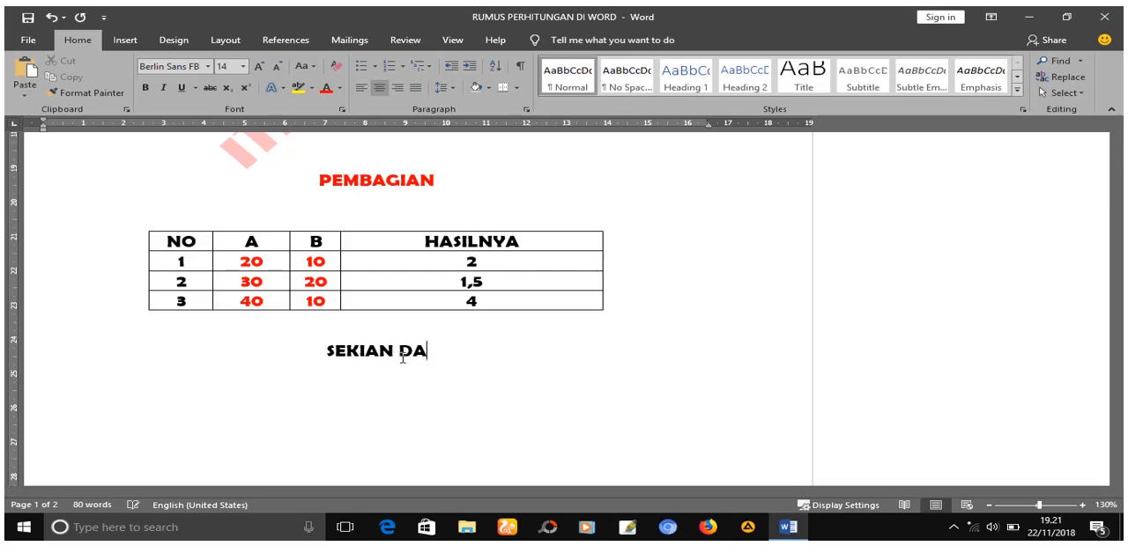
text(N TERIMA)
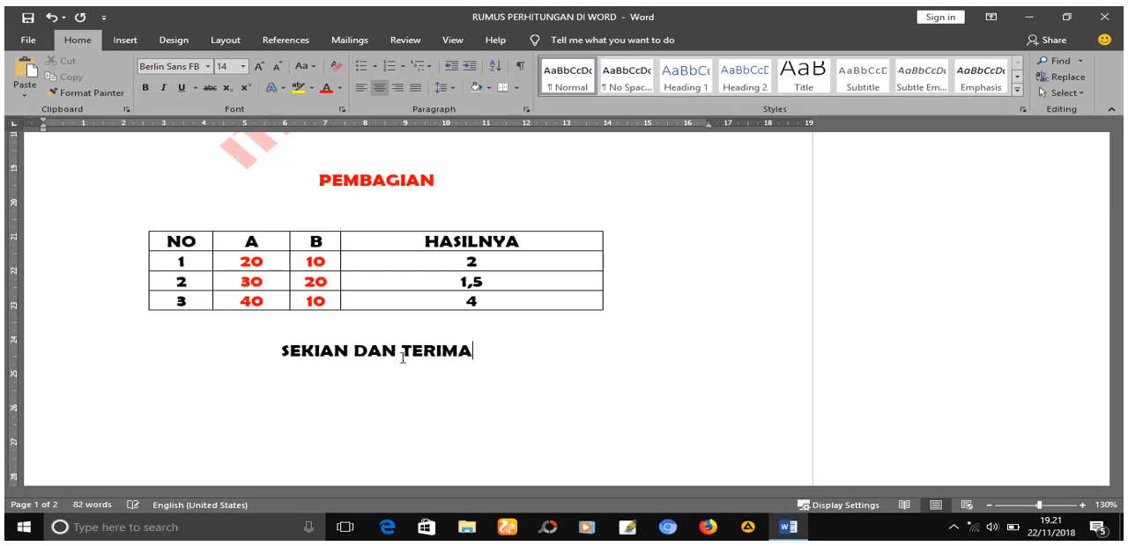
text(KASIH )
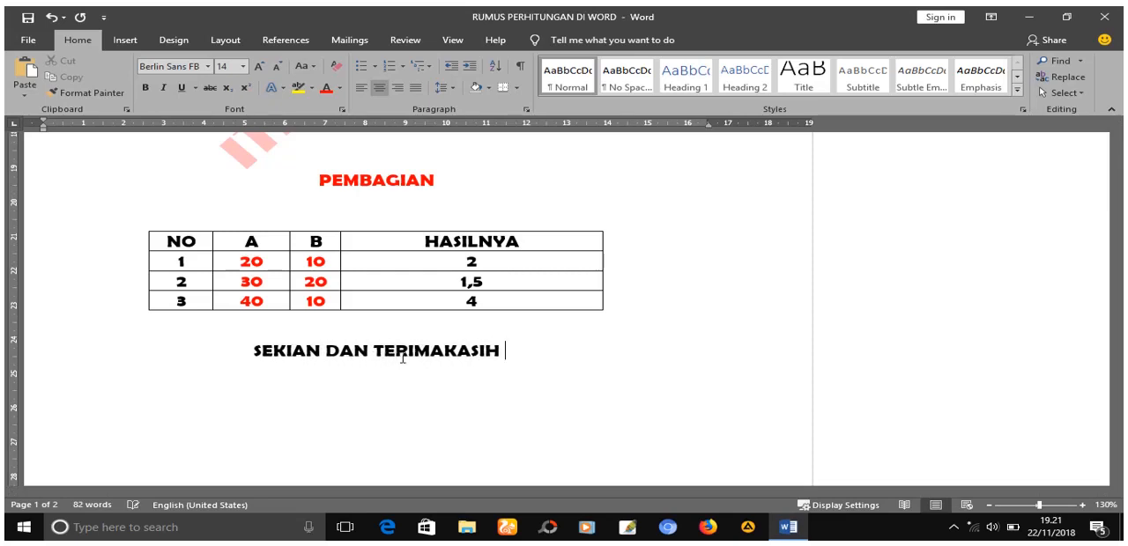
text(JANGAN )
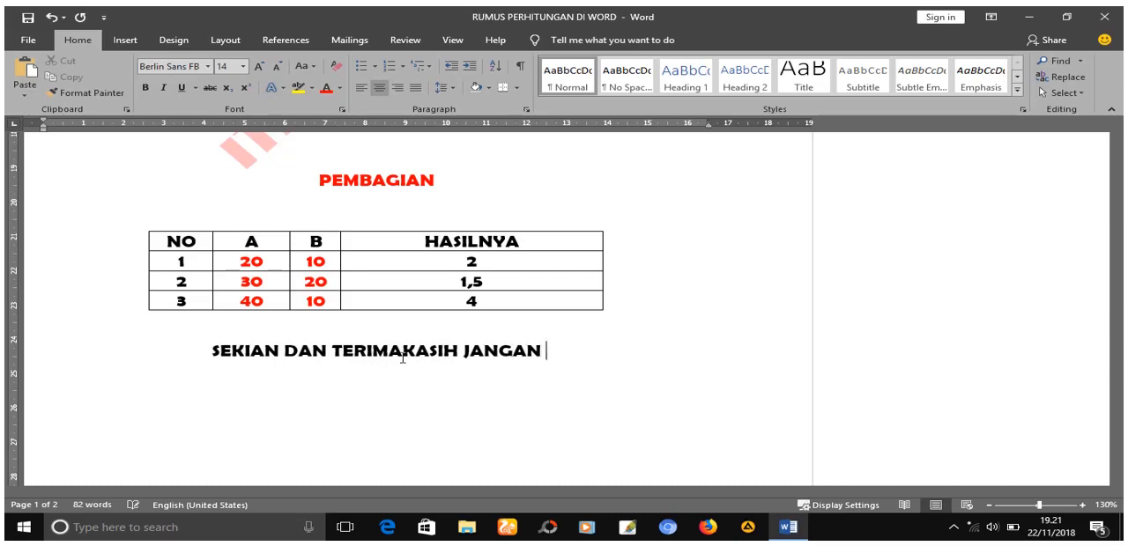
text(LUPA LIKEE)
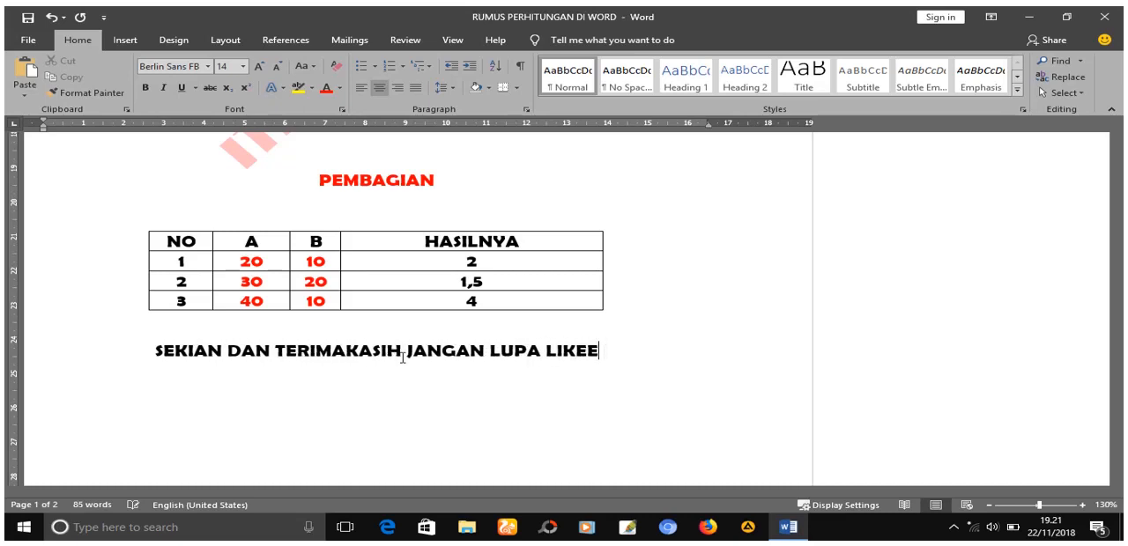
key(BackSpace)
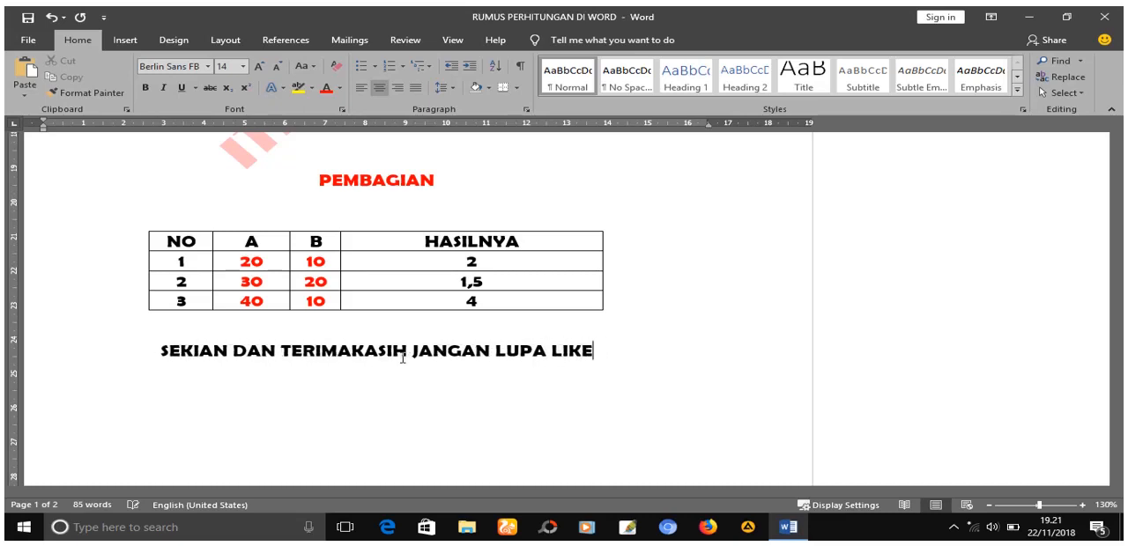
text(, S)
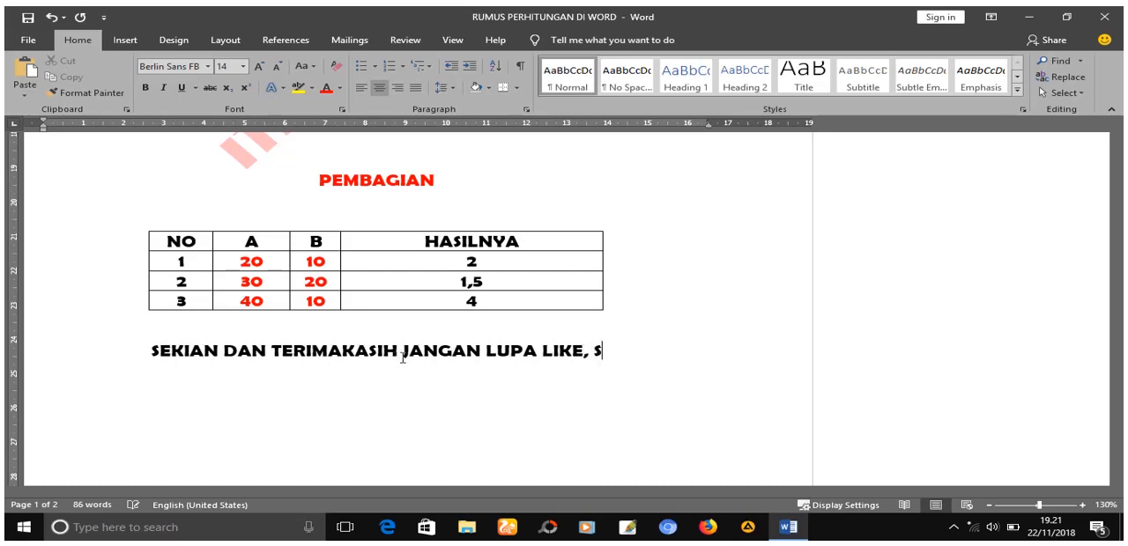
text(HARE AN)
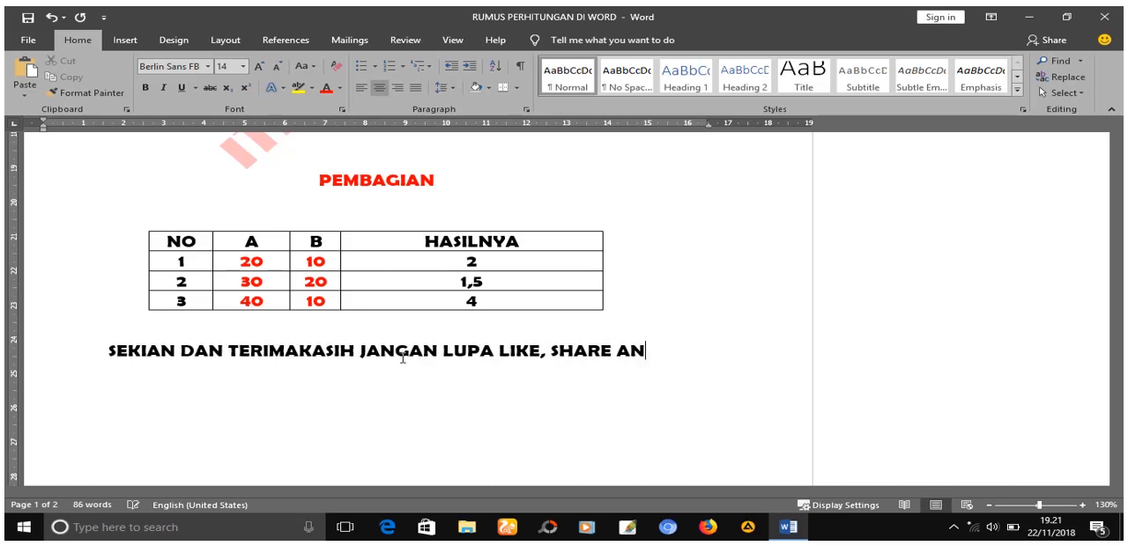
text(D SV)
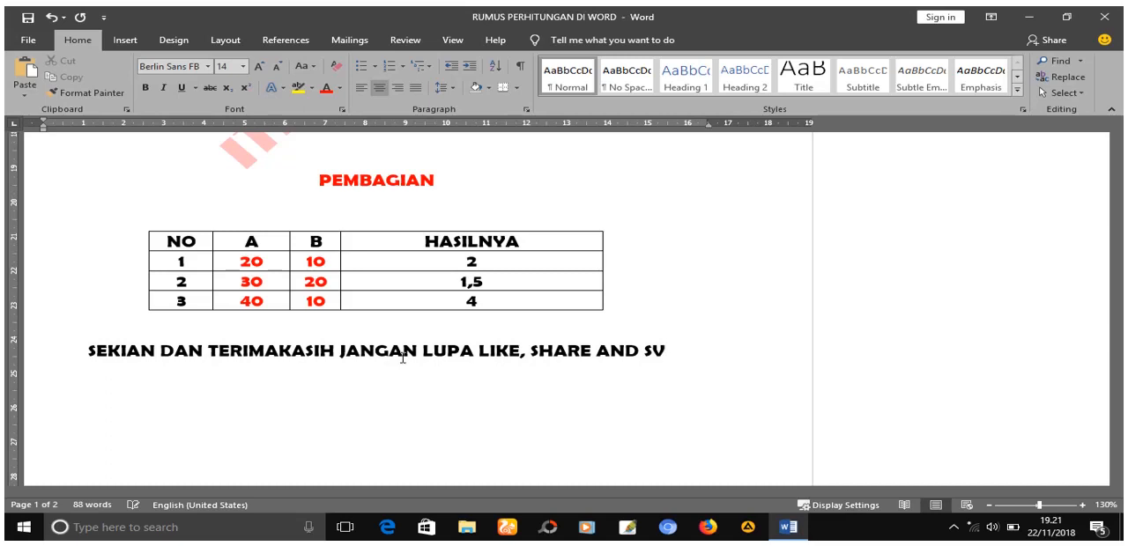
key(BackSpace)
text(UBSC)
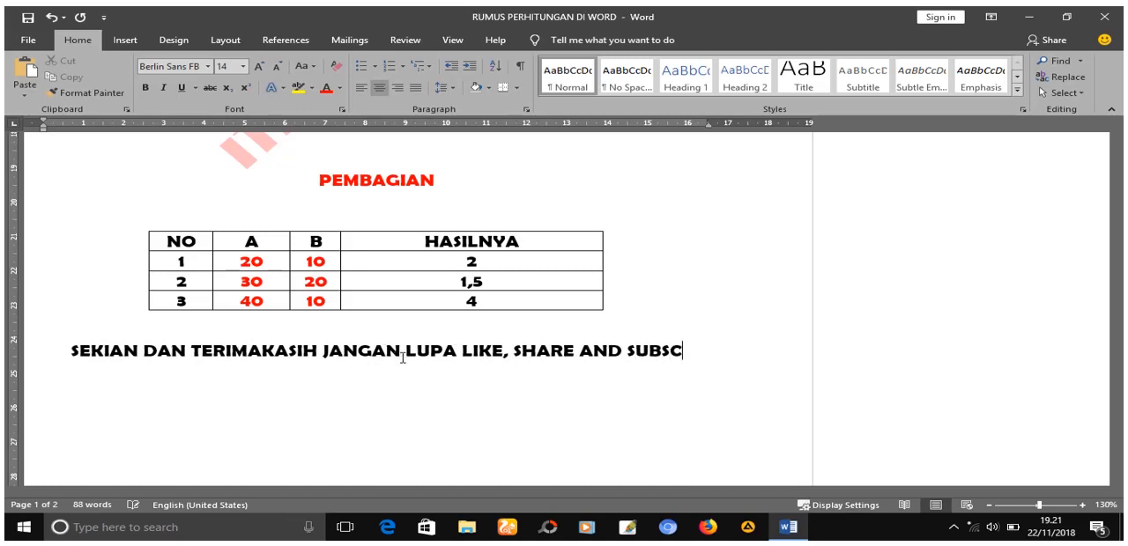